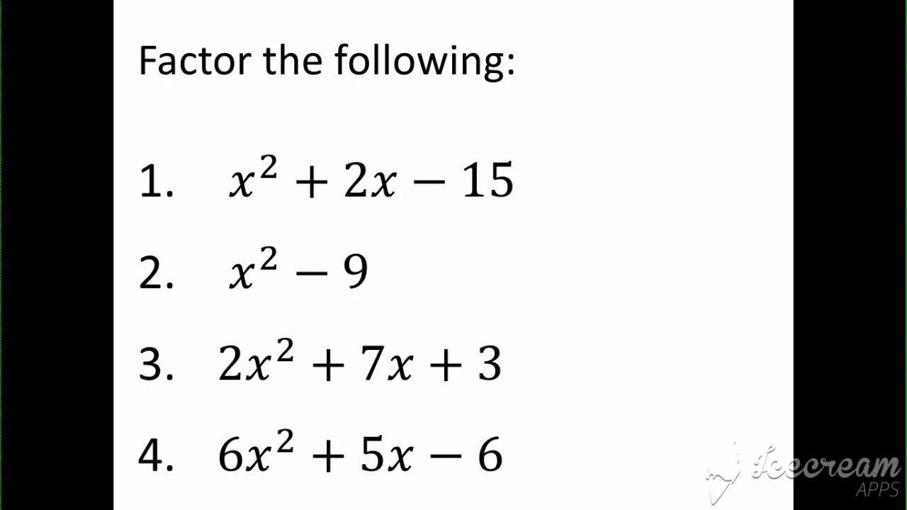
Advance to slide 5, 'Solve the following Quadratic Equations', and end the slide show
key(Right)
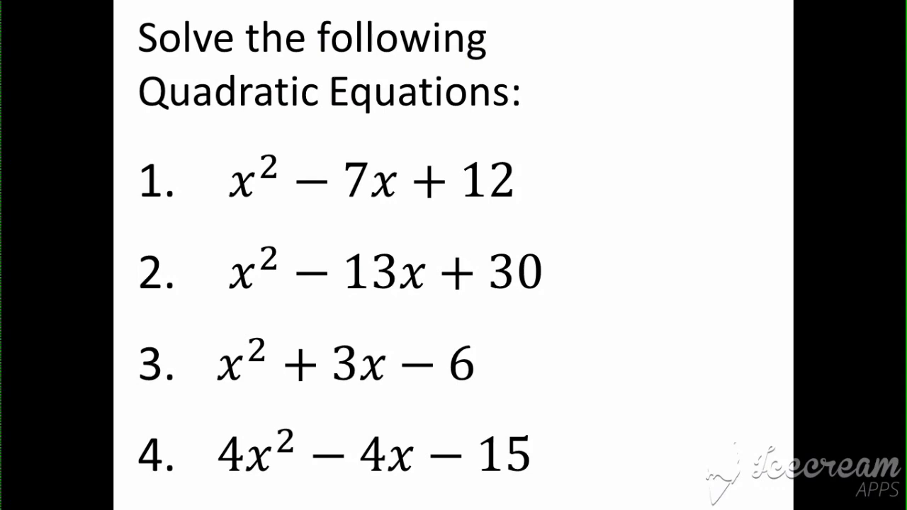
key(Escape)
Switch between the Quadratic EQUATION workbook and the presentation, ending on the workbook
mouse_move(439, 498)
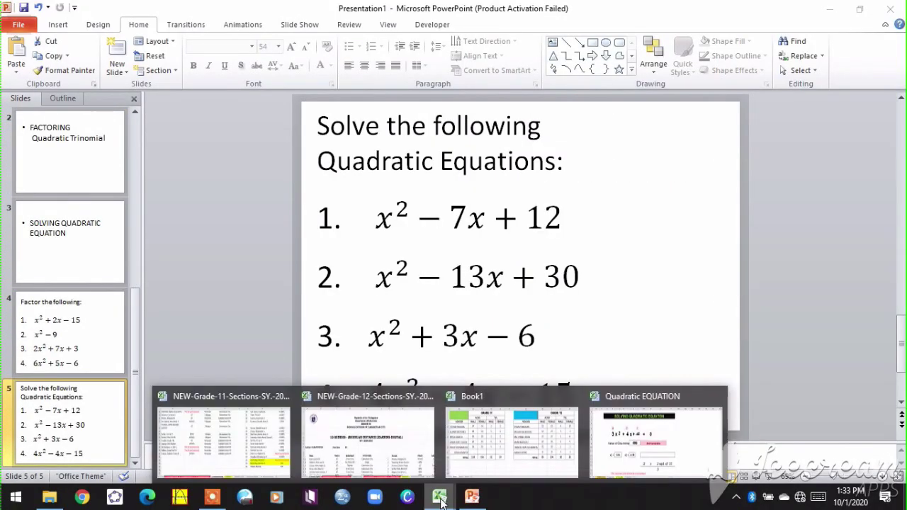
click(652, 440)
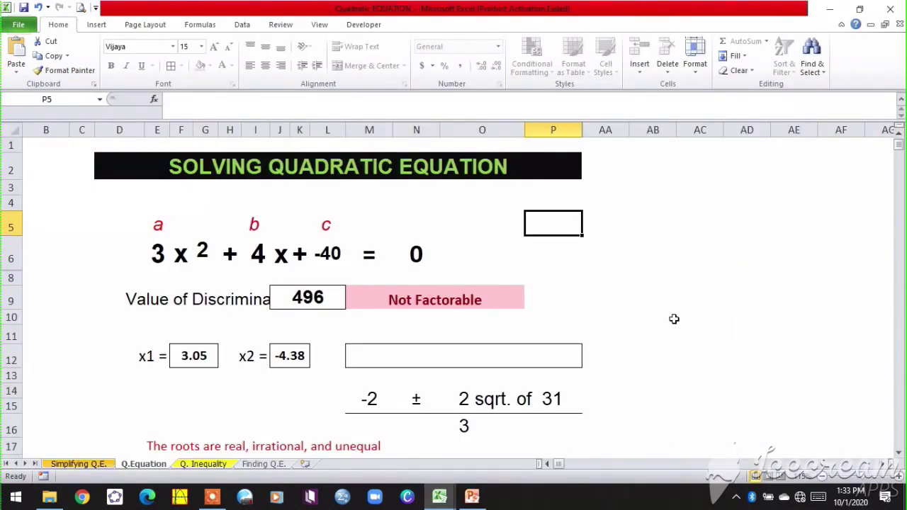
key(alt+Tab)
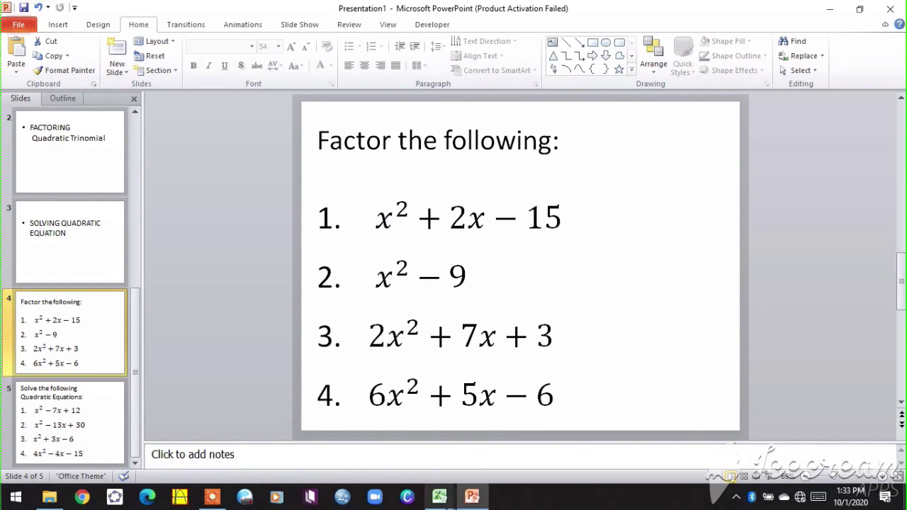
mouse_move(441, 501)
click(652, 439)
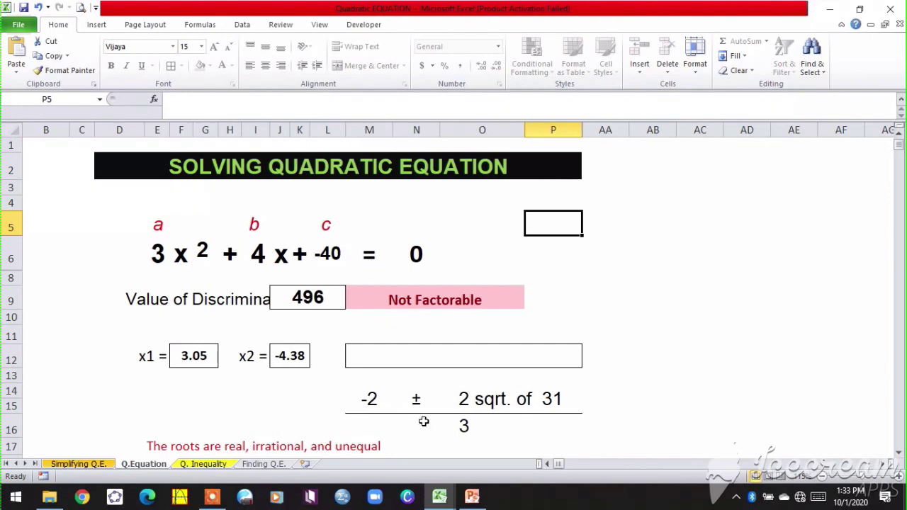
click(472, 496)
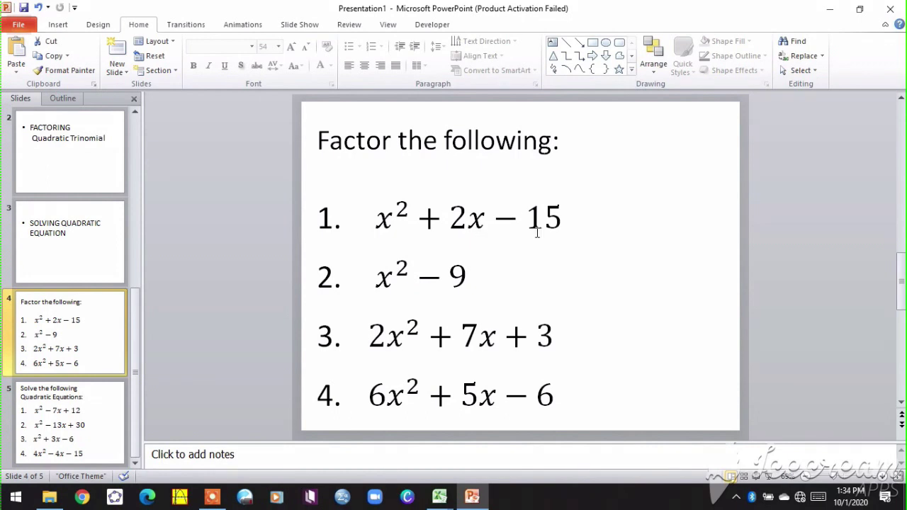
mouse_move(439, 496)
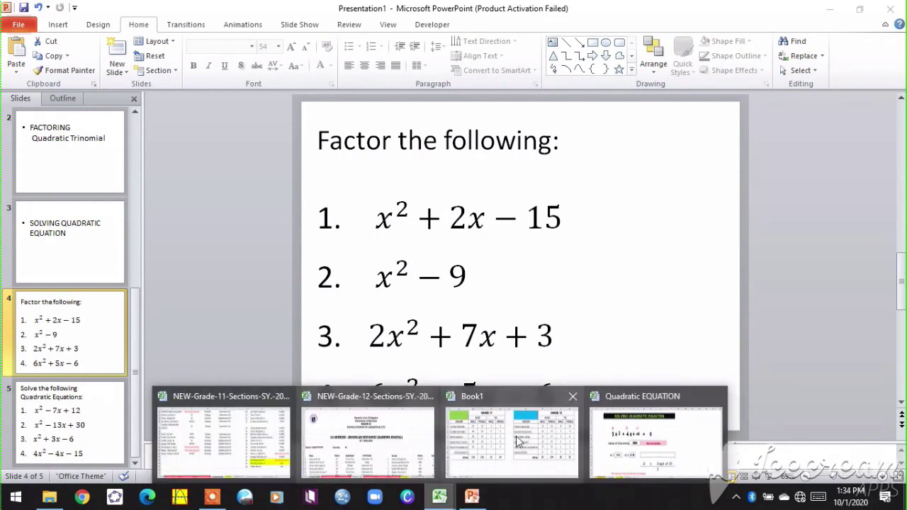
click(627, 435)
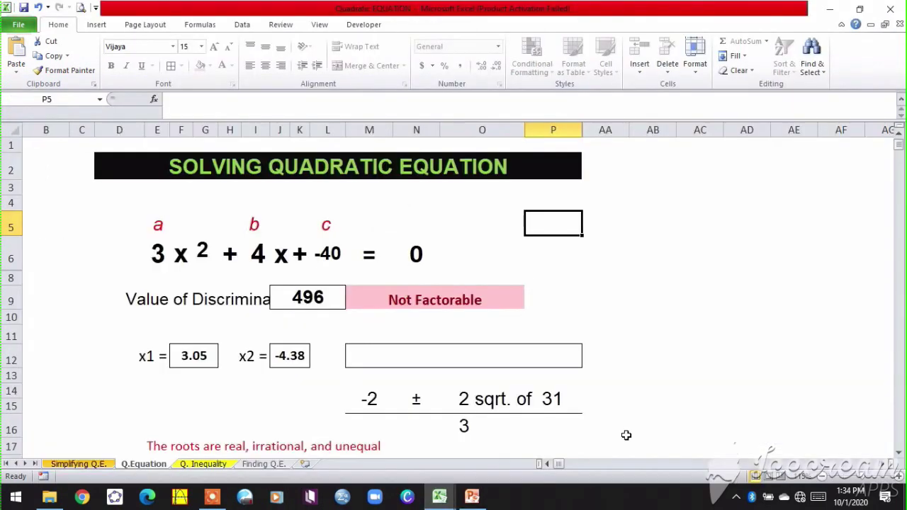
Clear coefficient a (previously 3) on the Q.Equation sheet
click(152, 256)
text(1)
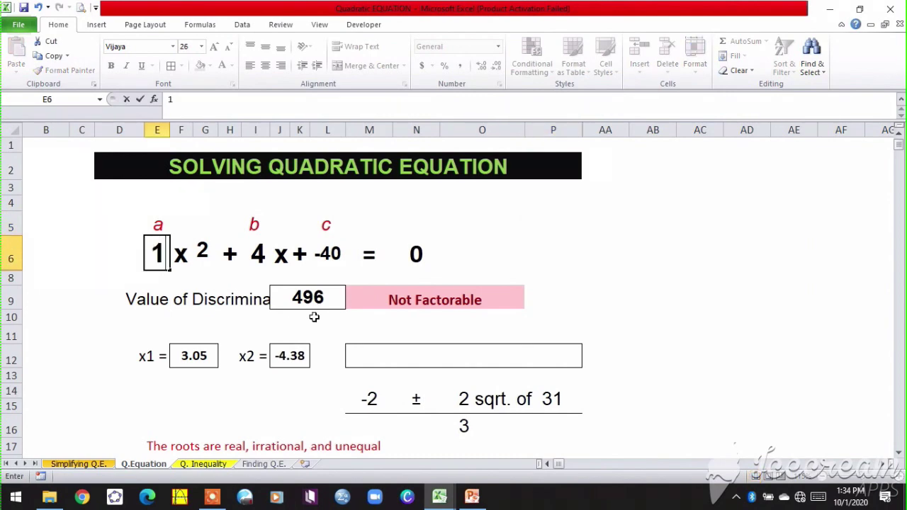
key(Right)
key(Left)
key(Delete)
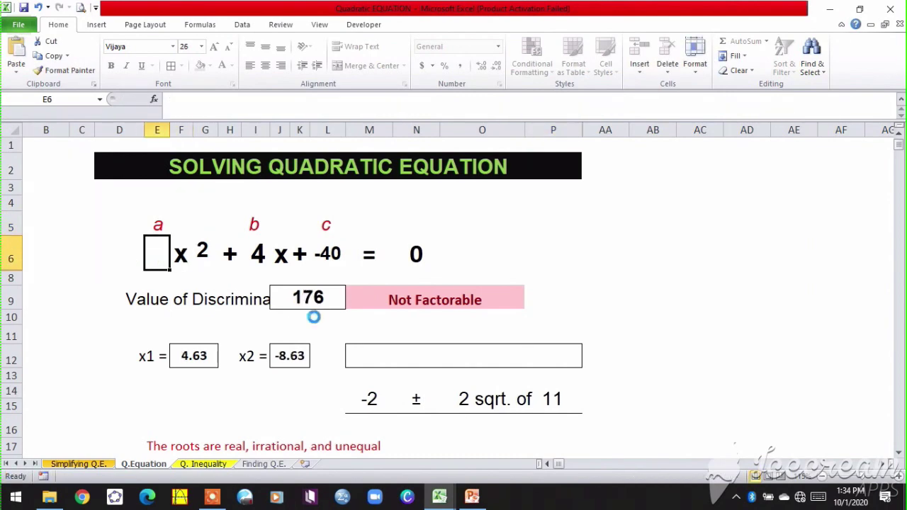
Enter b = 2 and c = −15, check the factors (x-3)(x+5), then return to the slides
key(Right)
key(Right)
key(Right)
key(Right)
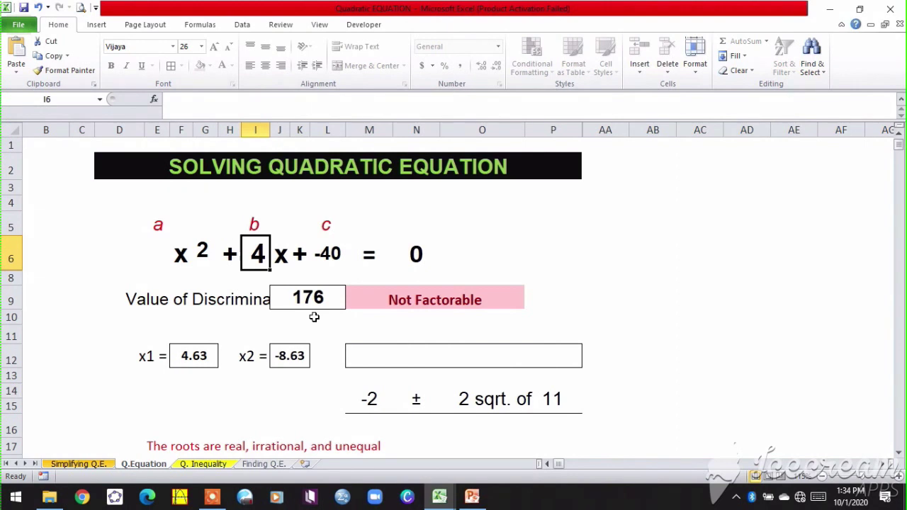
text(2)
key(Right)
key(Right)
key(Right)
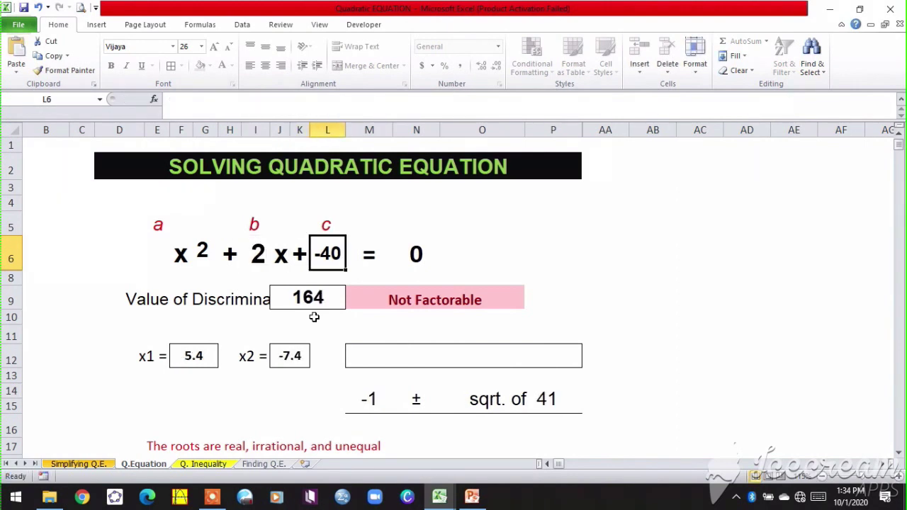
text(-15)
key(Right)
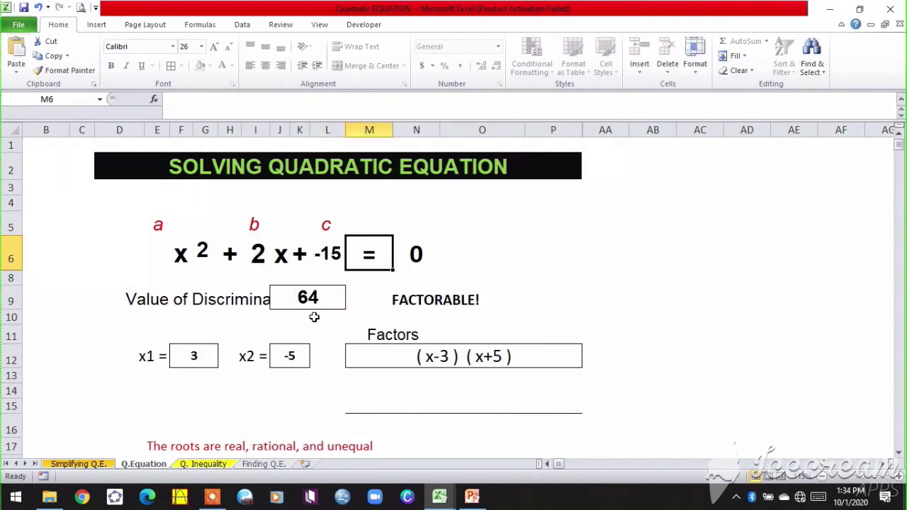
click(443, 362)
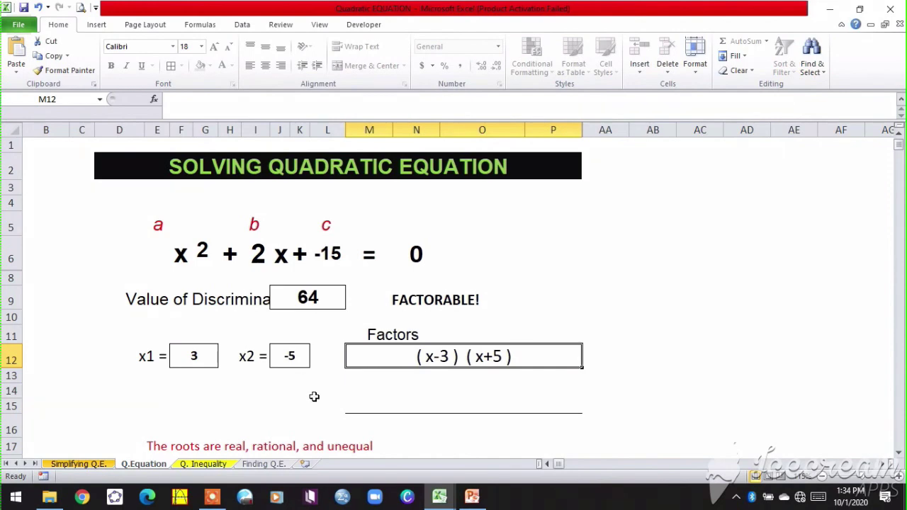
click(472, 497)
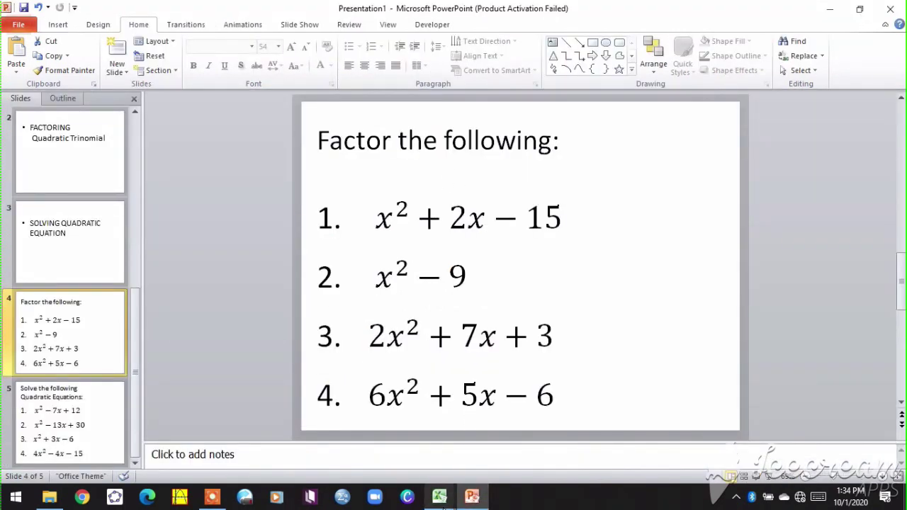
Enter b = 0 and c = −9, then review roots 3 and −3 and factors (x-3)(x+3)
mouse_move(443, 505)
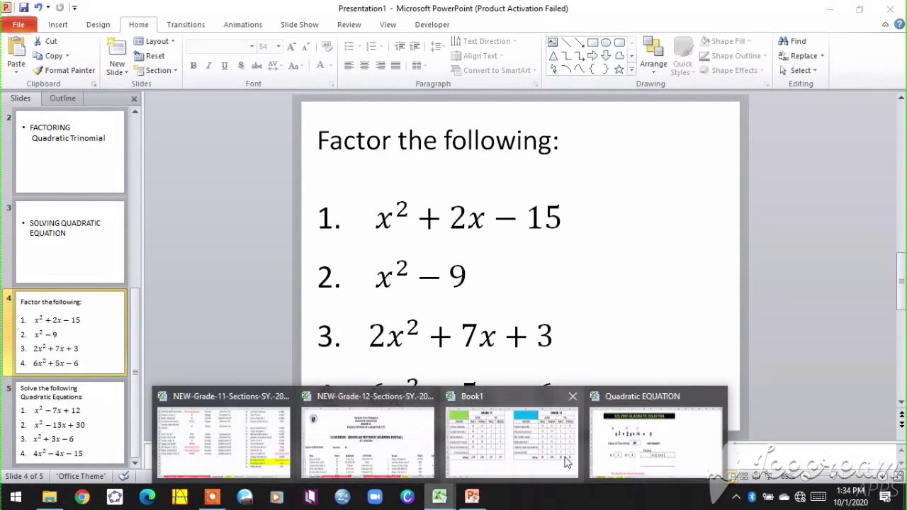
click(640, 448)
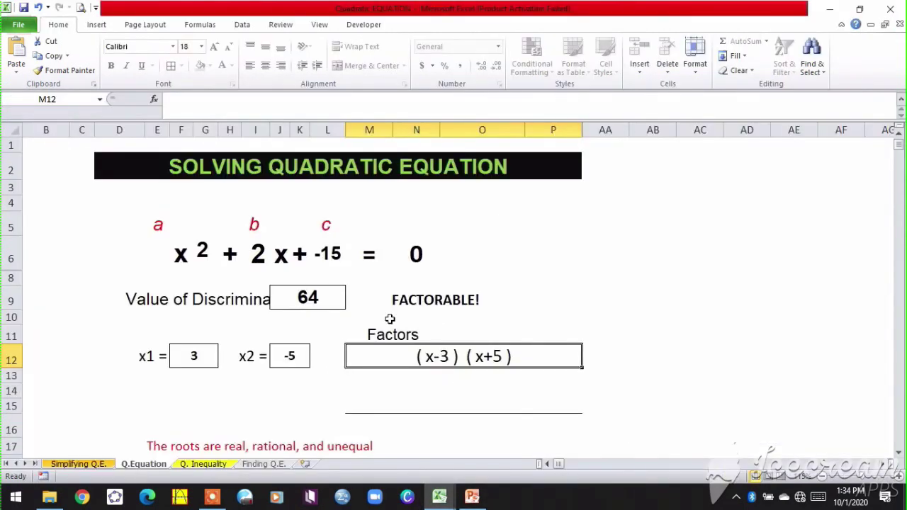
click(166, 259)
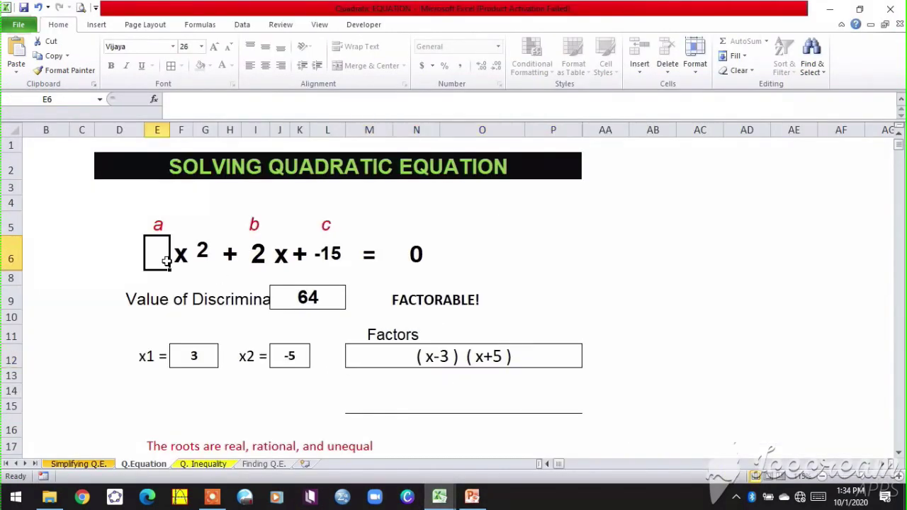
click(256, 256)
text(0)
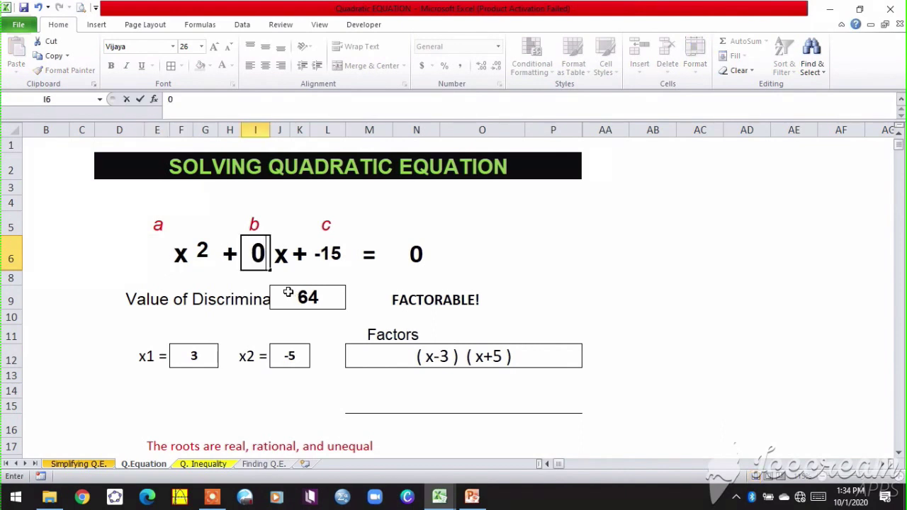
click(327, 254)
text(-9)
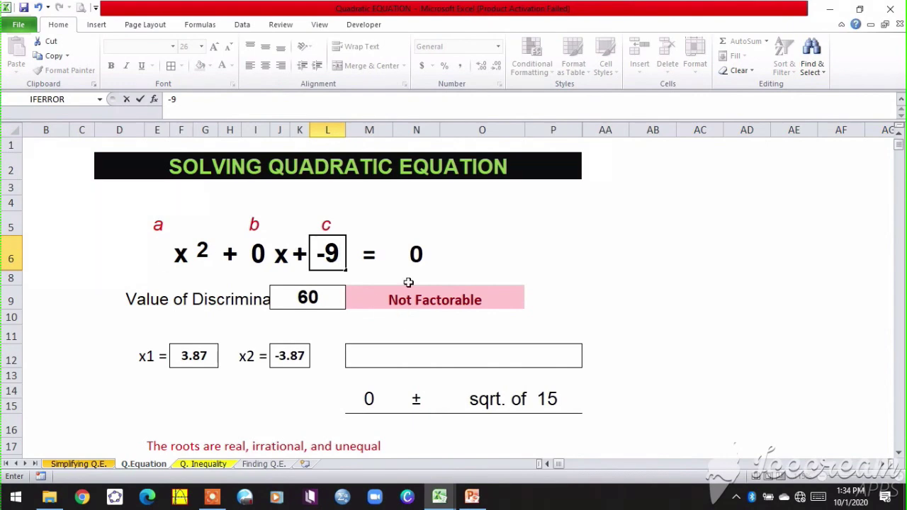
click(618, 254)
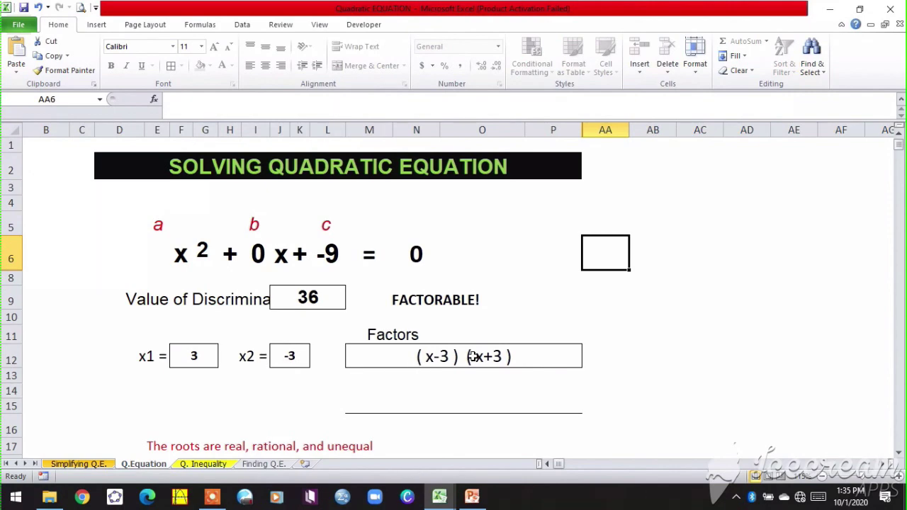
scroll(352, 280, down, 1)
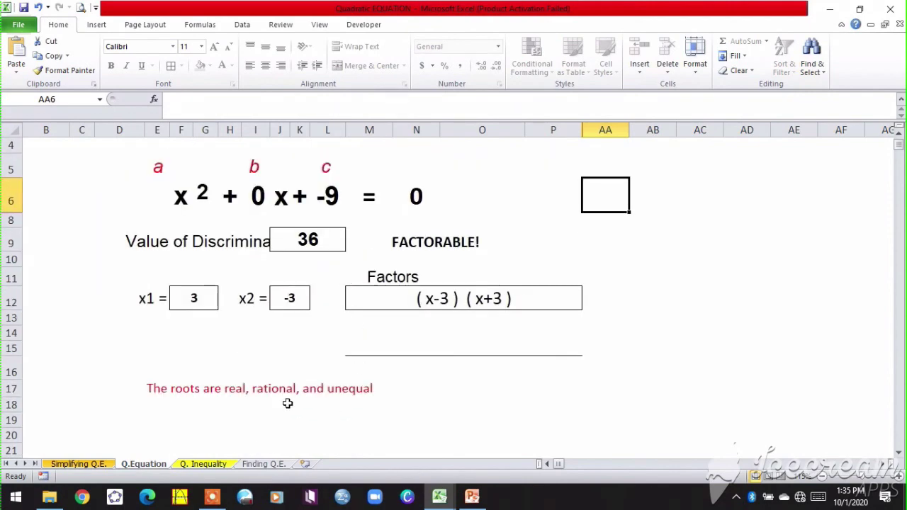
click(190, 387)
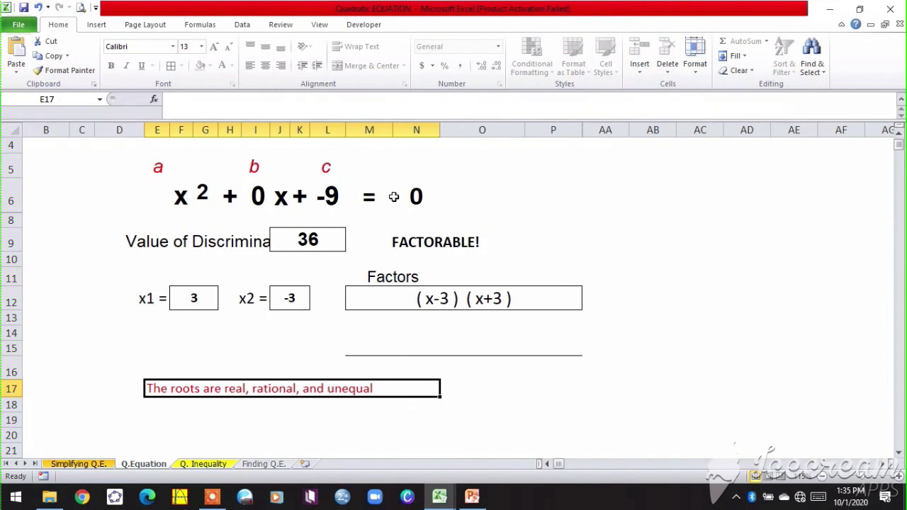
click(257, 198)
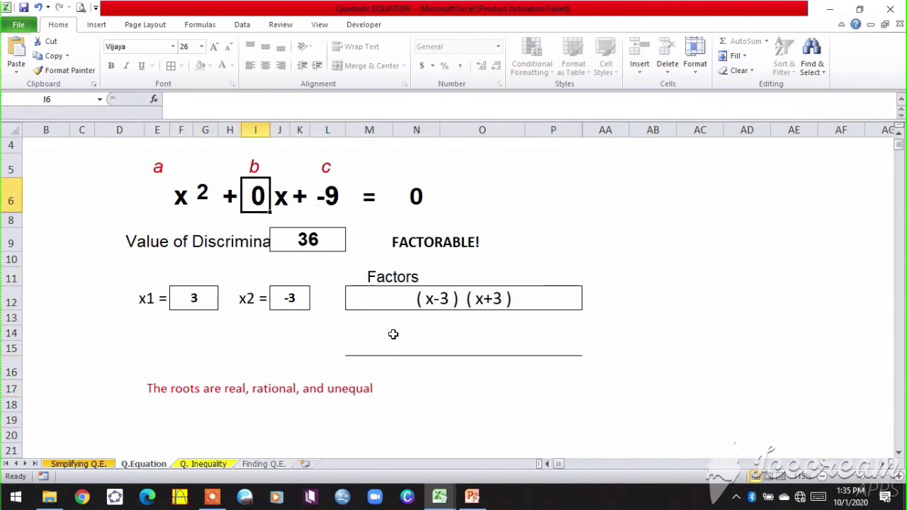
Enter b = 2 and c = 1 for x² + 2x + 1, then return to the presentation
text(2)
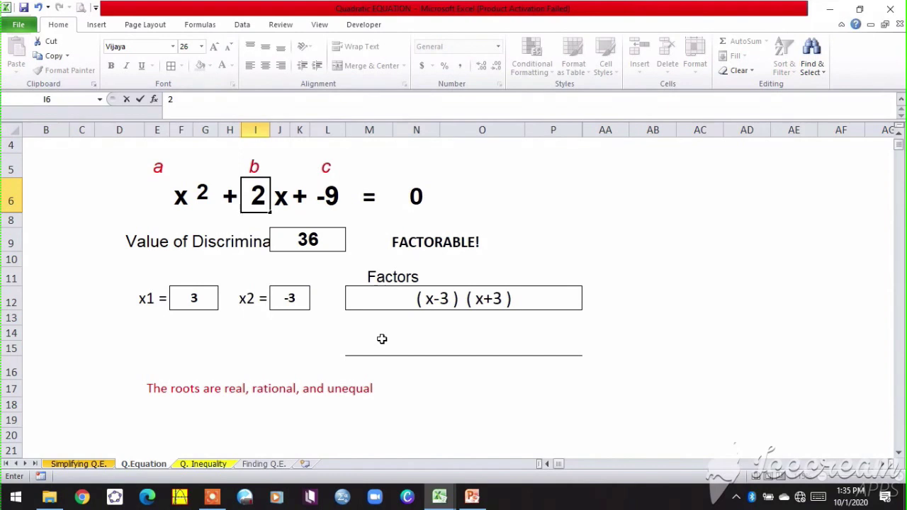
key(Tab)
key(Tab)
key(Tab)
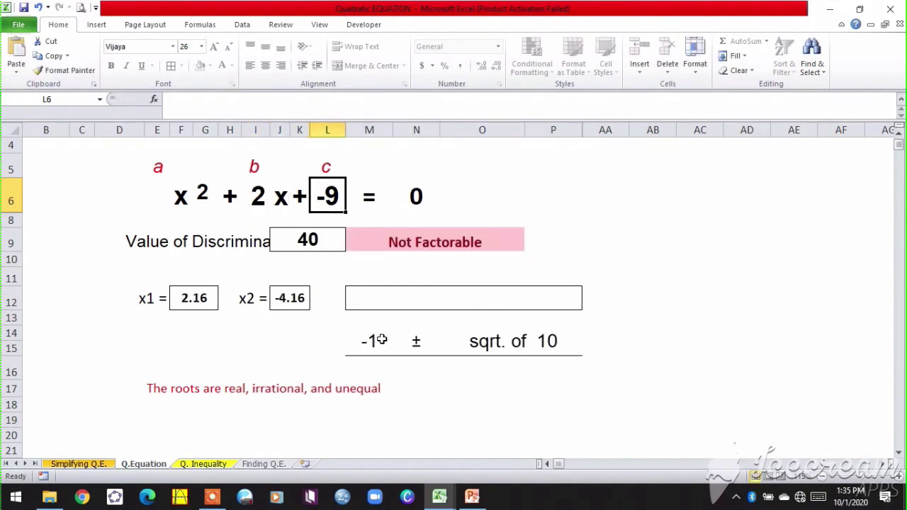
text(1)
key(Tab)
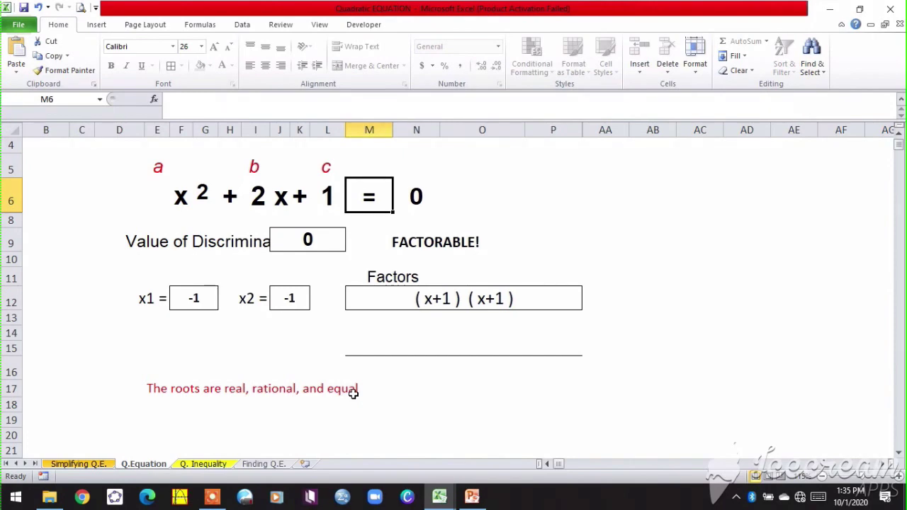
click(472, 496)
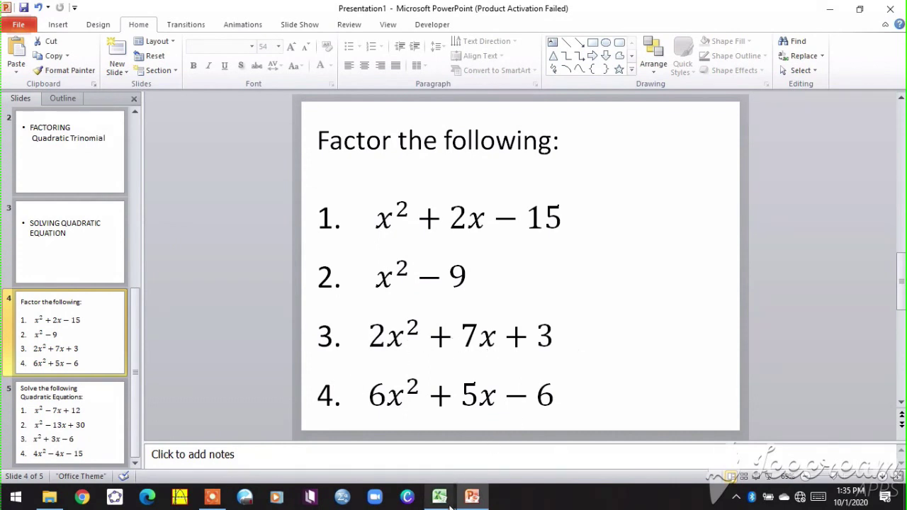
In the workbook, enter coefficients a = 2, b = 7 and c = 3
mouse_move(439, 496)
click(643, 442)
key(Left)
key(Left)
key(Left)
key(Left)
key(Left)
key(Left)
key(Left)
key(Left)
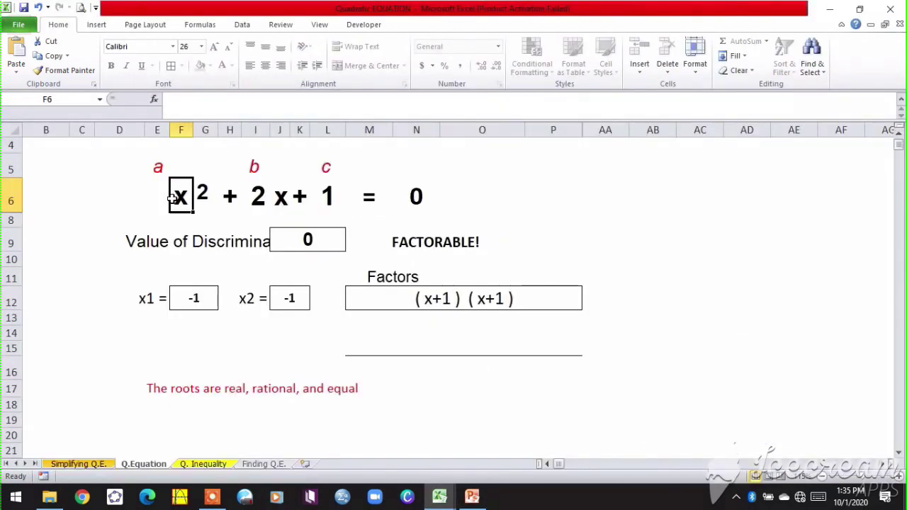
text(2)
key(Right)
key(Right)
key(Right)
key(Right)
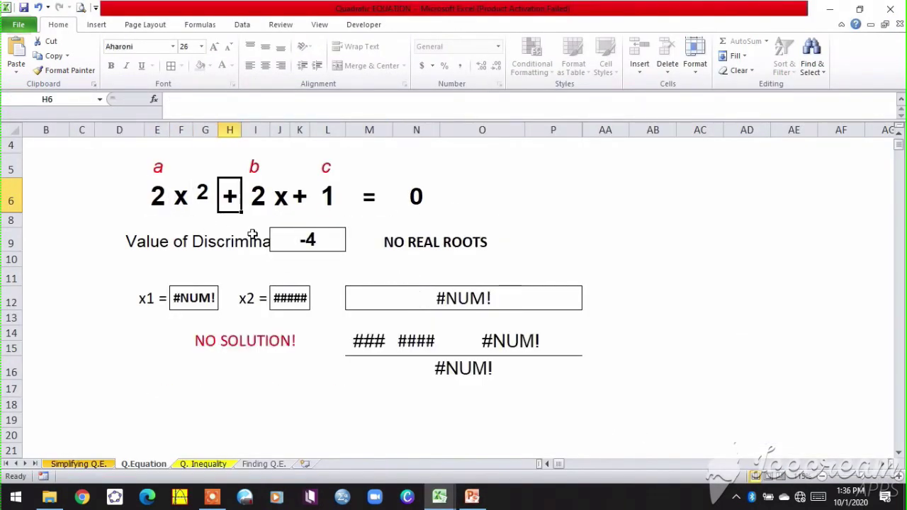
text(7)
key(Right)
key(Right)
key(Right)
text(3)
key(Right)
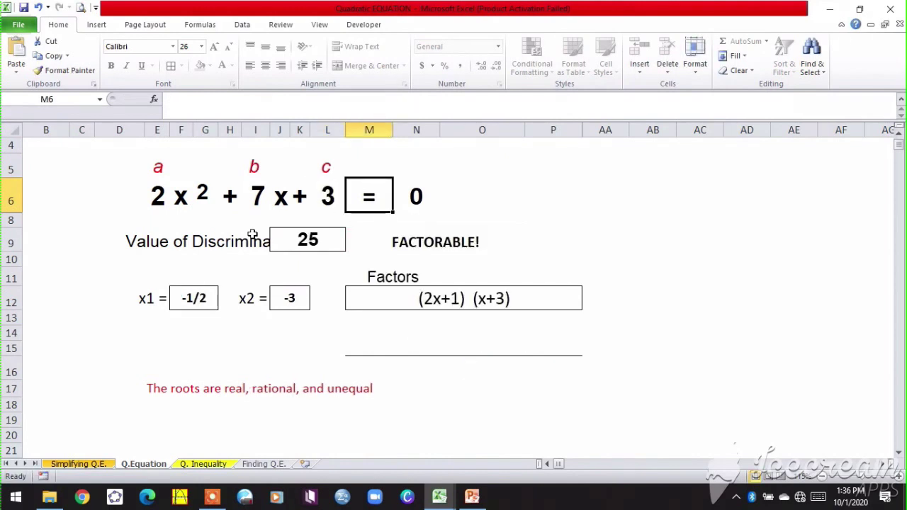
Review the factors (2x+1)(x+3), roots −1/2 and −3, and the FACTORABLE! verdict
click(440, 301)
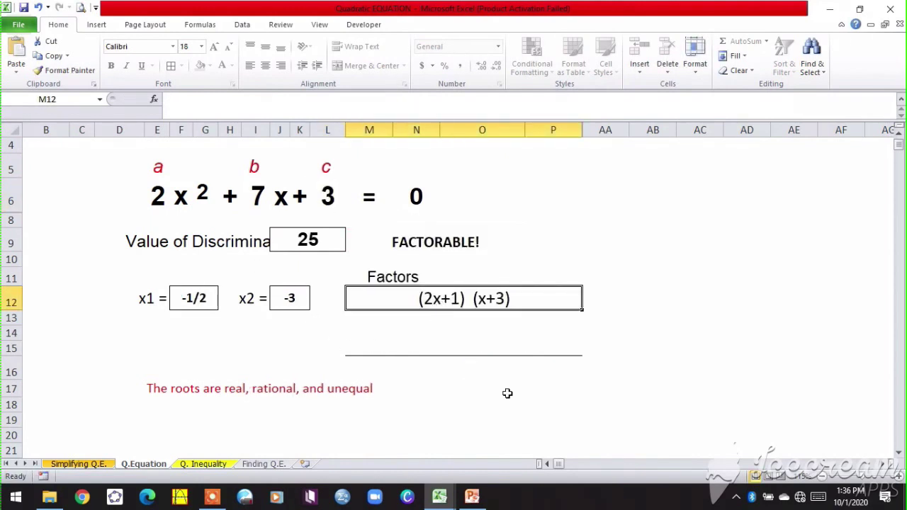
click(198, 305)
click(286, 300)
click(189, 303)
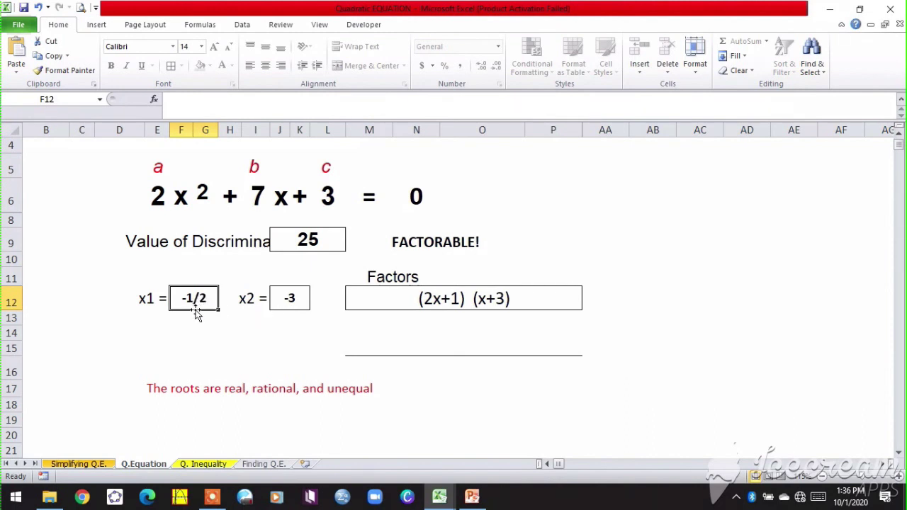
click(293, 303)
click(184, 303)
click(281, 305)
click(436, 243)
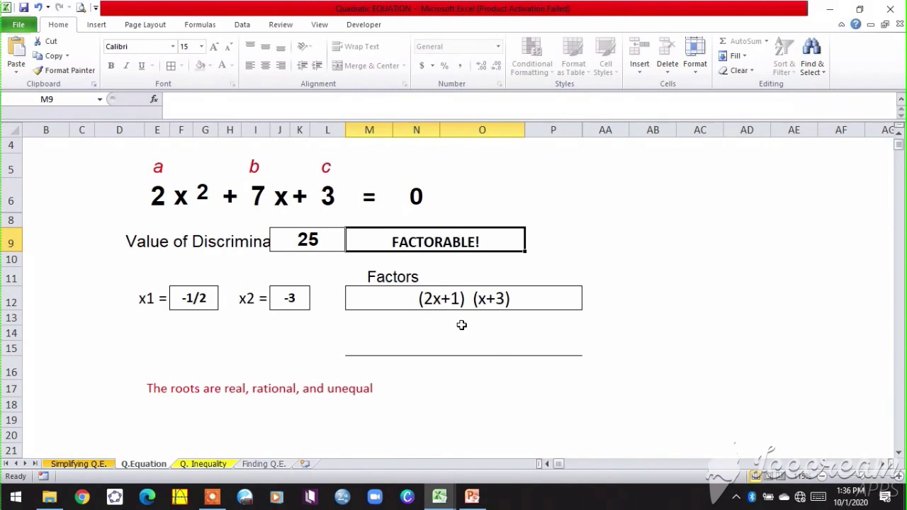
click(443, 299)
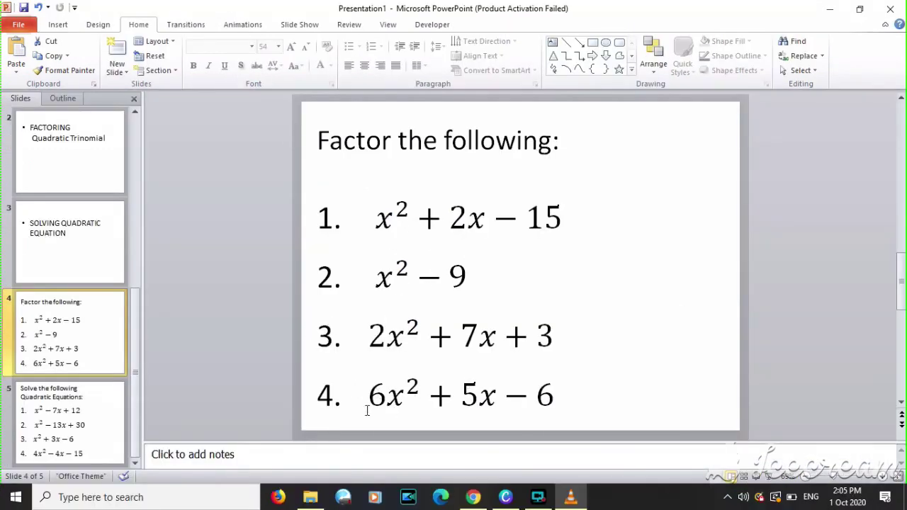
In the Quadratic EQUATION workbook, enter coefficients 6, 5 and −6
click(538, 497)
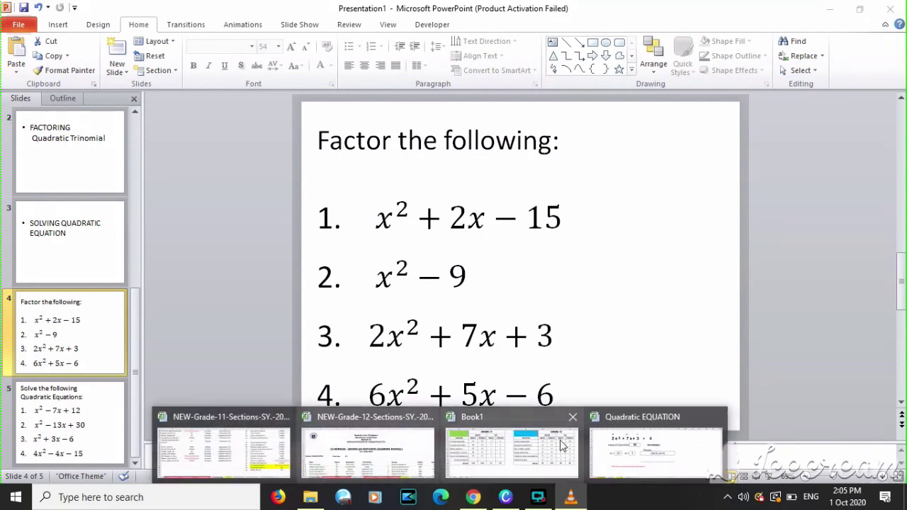
click(659, 442)
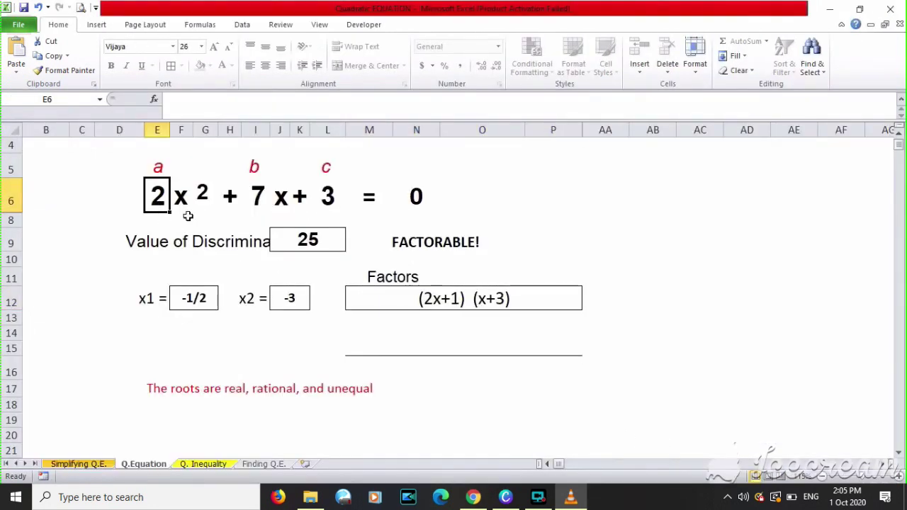
text(6)
key(Tab)
key(Tab)
text(5)
key(Tab)
key(Tab)
text(-6)
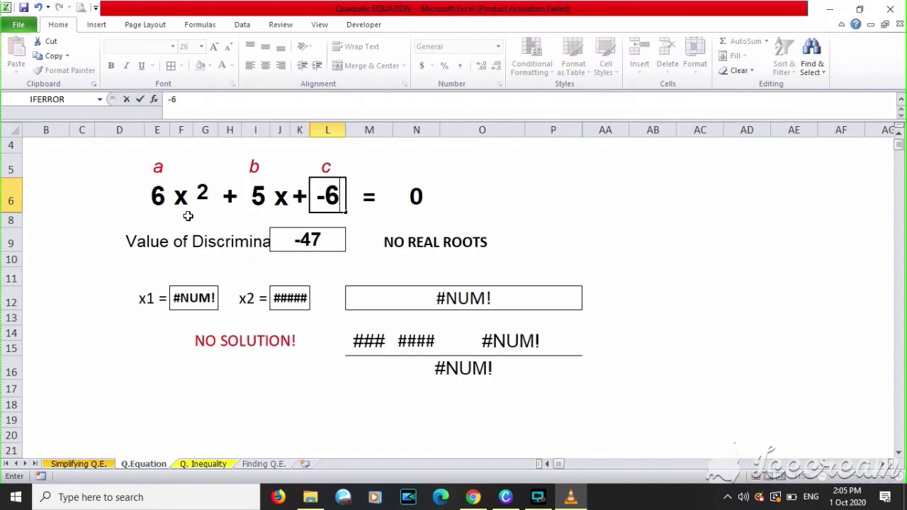
key(Tab)
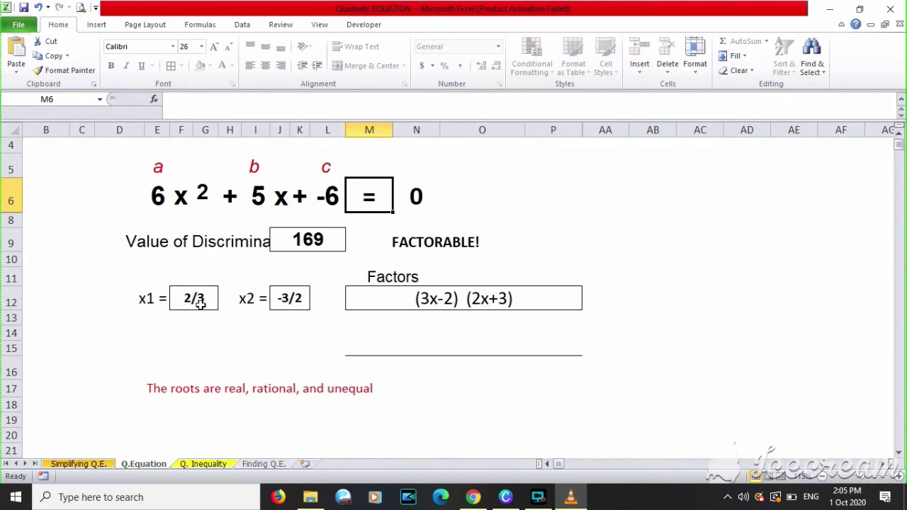
Compare roots x1 = 2/3 and x2 = −3/2, then go back to the presentation
click(294, 299)
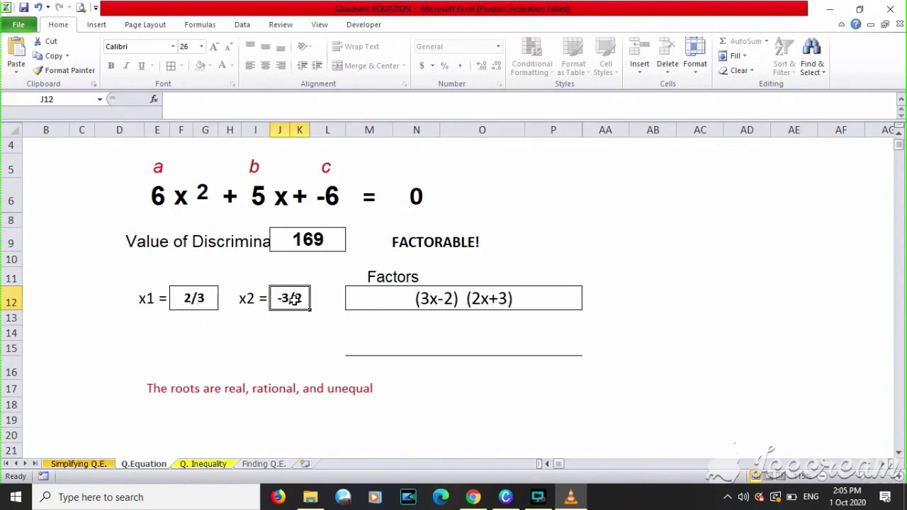
click(197, 297)
click(301, 299)
click(216, 299)
click(294, 300)
click(199, 299)
click(294, 298)
key(alt+Tab)
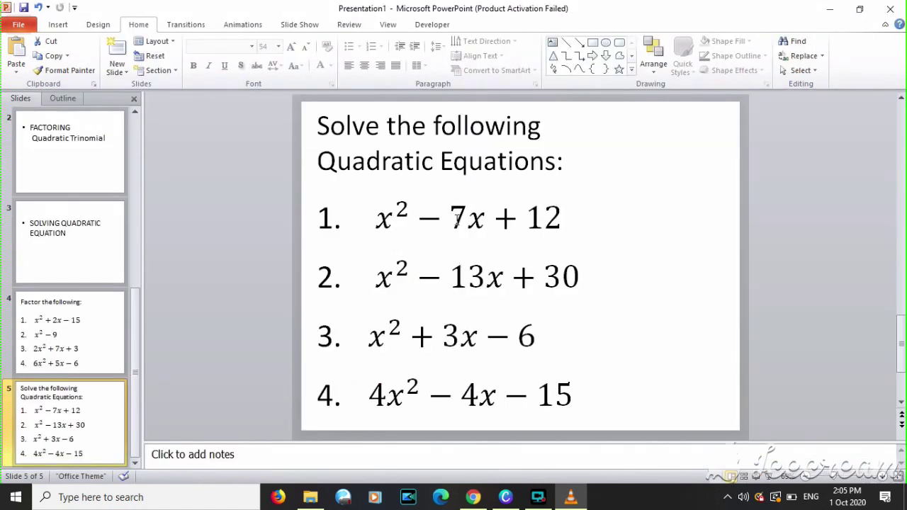
Highlight equations 4x²−4x−15 and x²+3x−6 on slide 5, then return to the workbook
click(577, 392)
drag(577, 392, 368, 393)
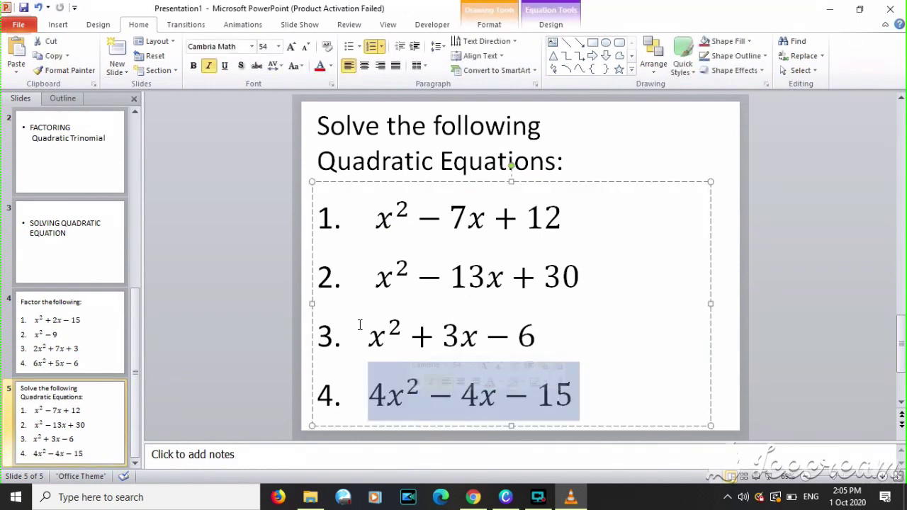
drag(368, 336, 523, 339)
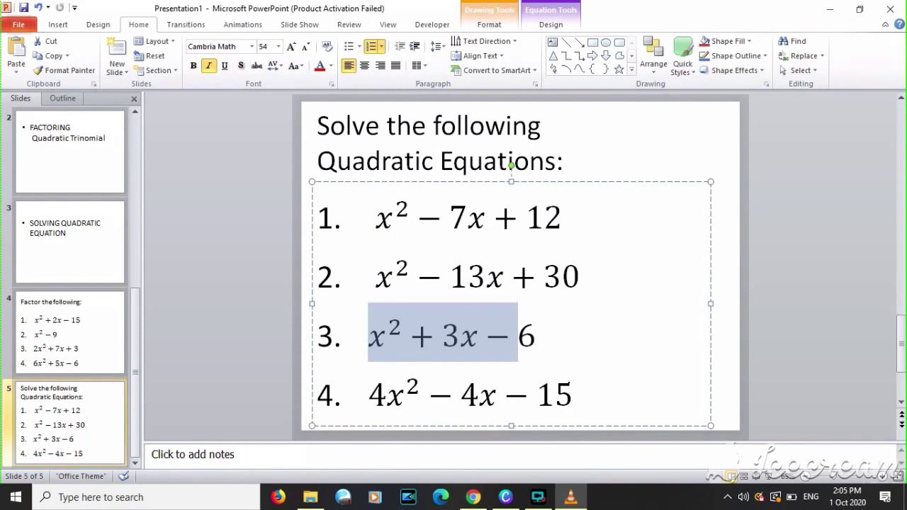
mouse_move(408, 497)
click(652, 443)
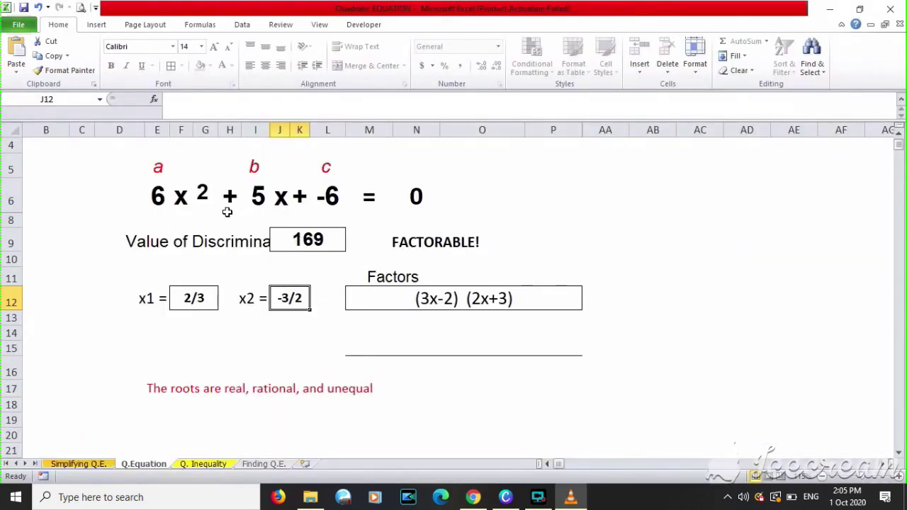
Enter a = 1 and b = 3, keeping c = −6, to make x² + 3x − 6
click(160, 198)
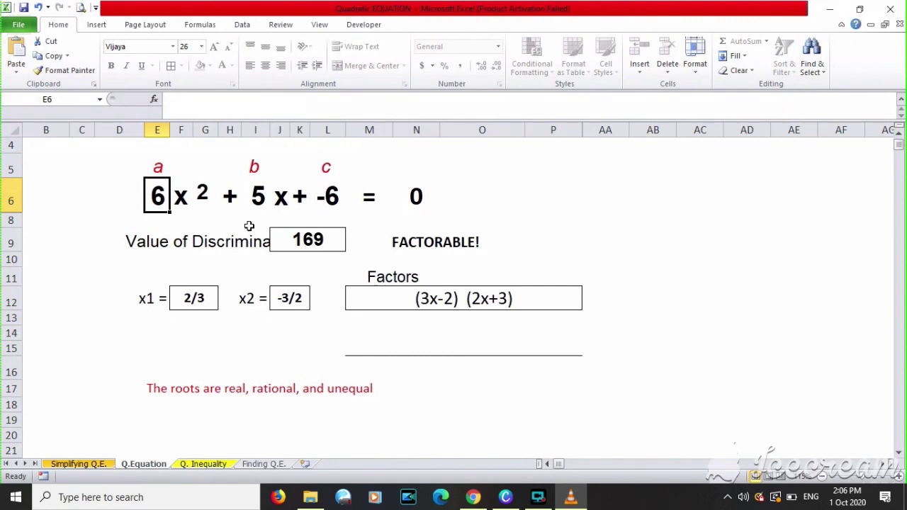
text(1)
key(Right)
key(Right)
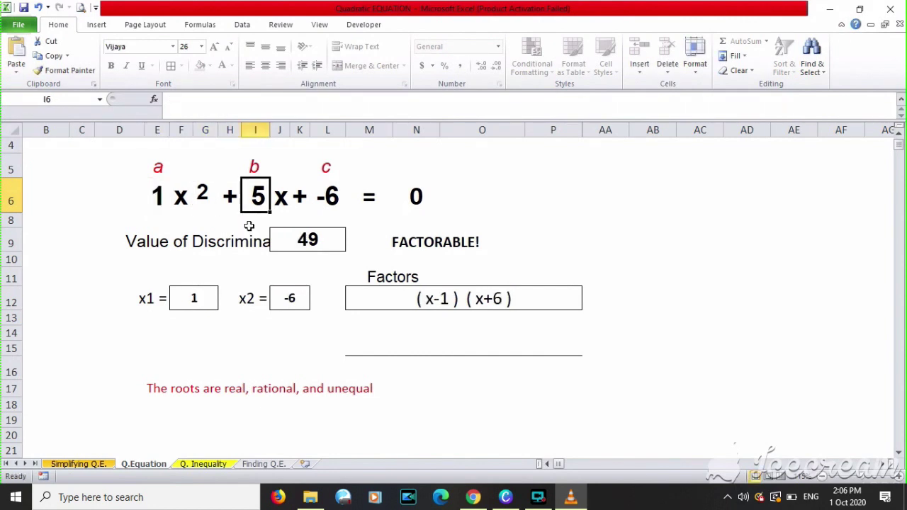
text(3)
key(Right)
key(Right)
key(Right)
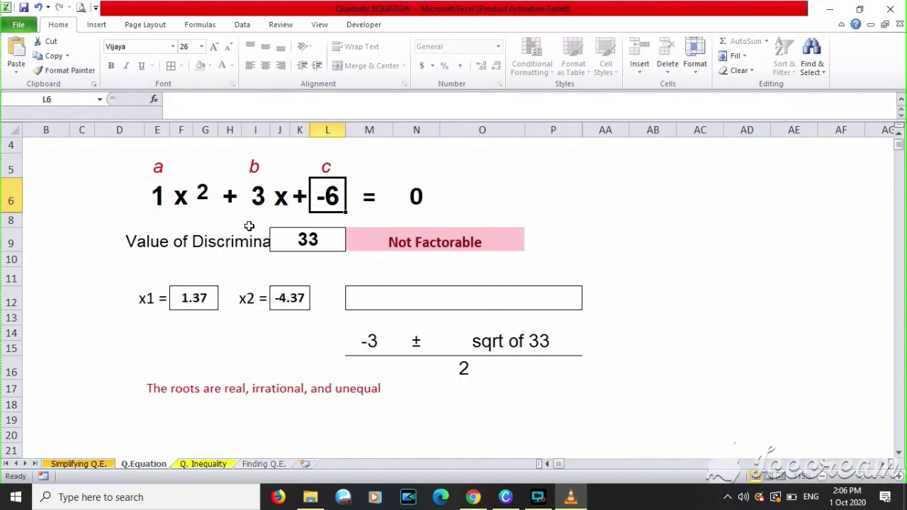
Go over the Not Factorable verdict, discriminant 33, roots 1.37 and −4.37, and (−3 ± √33)/2
click(429, 243)
click(471, 295)
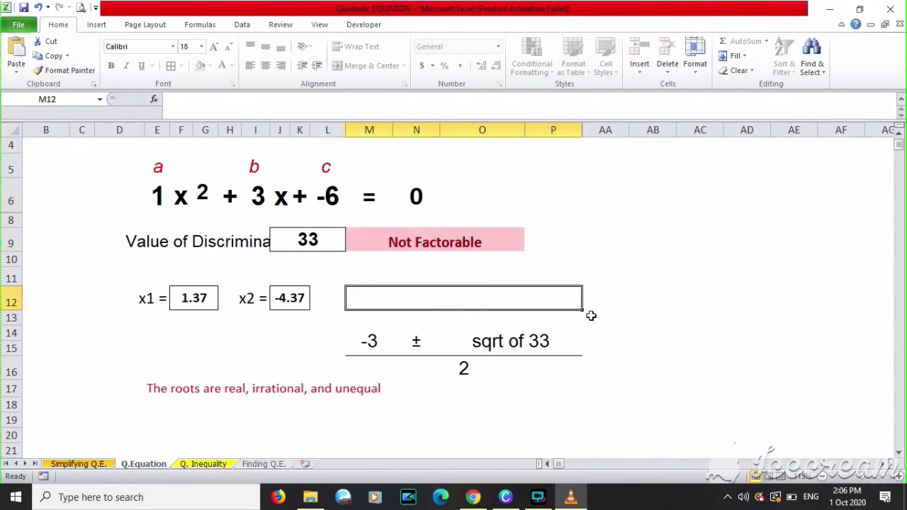
click(304, 243)
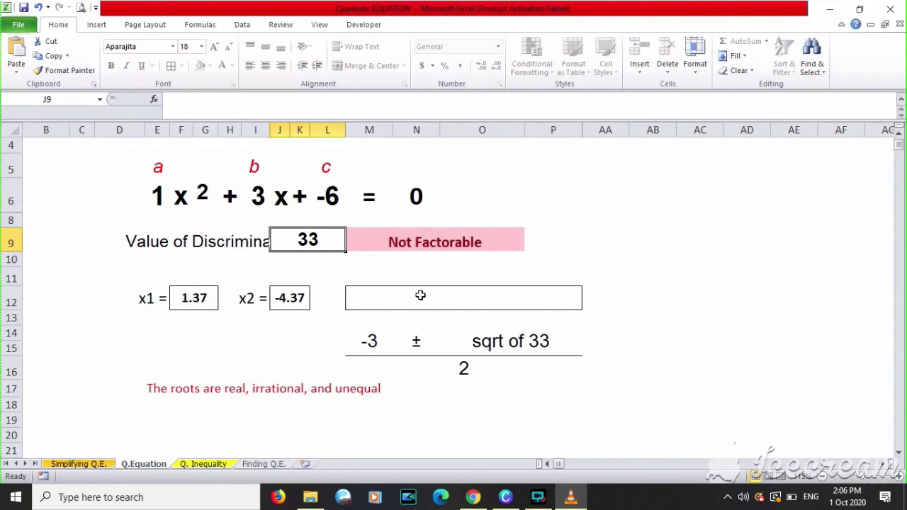
click(199, 301)
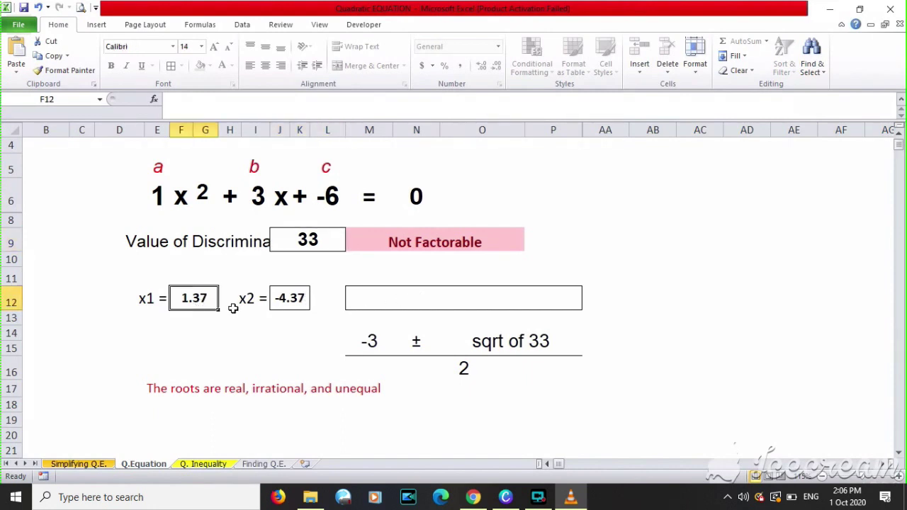
click(300, 299)
click(213, 302)
click(375, 344)
click(416, 343)
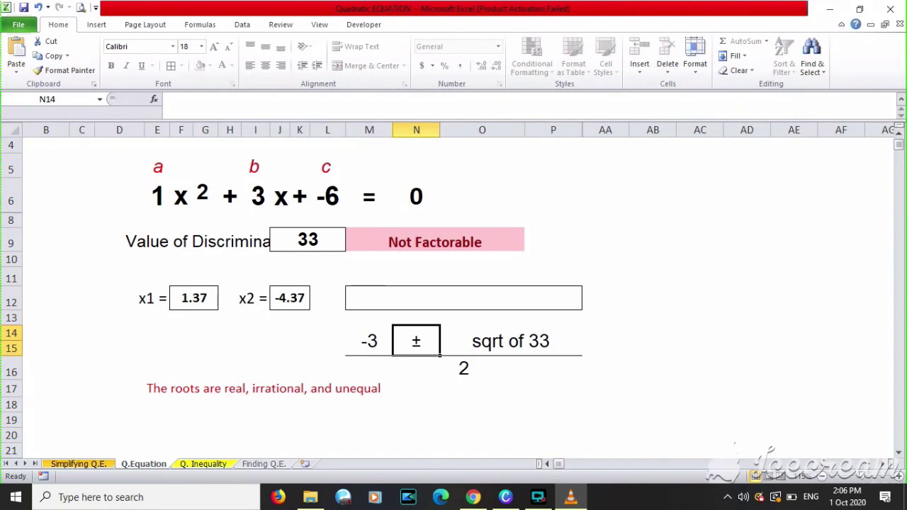
Look up equation 4x²−4x−15 on the slide, then select coefficient a to enter 4
mouse_move(473, 496)
click(471, 440)
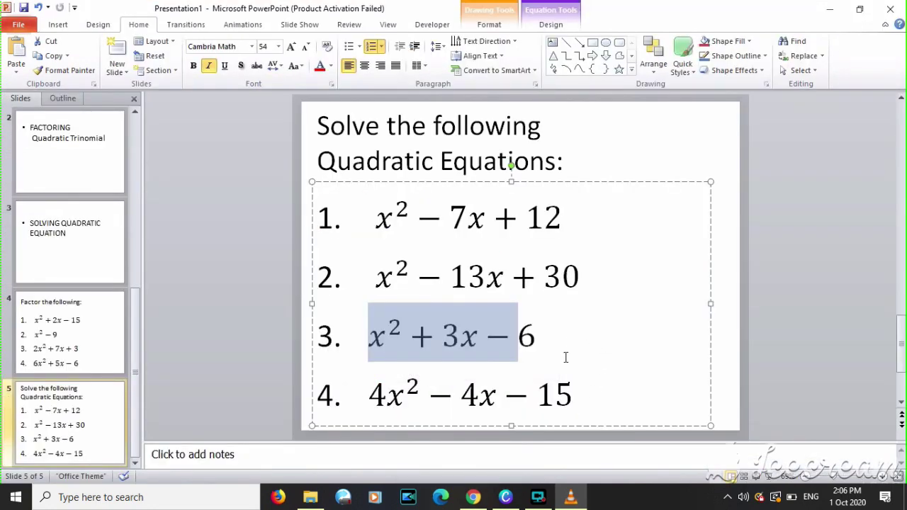
click(567, 391)
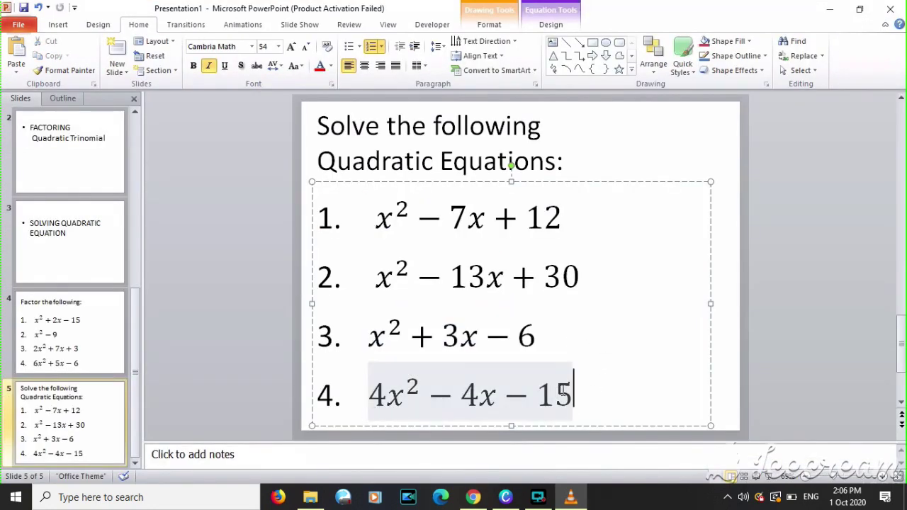
mouse_move(440, 497)
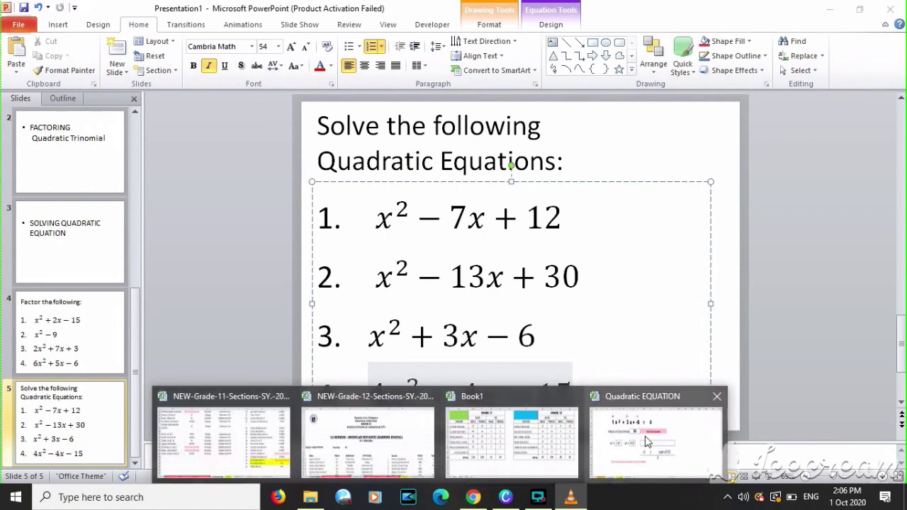
click(645, 436)
click(156, 207)
Enter coefficients a = 4, b = -4 and c = -15 to solve 4x² − 4x − 15 = 0
text(4)
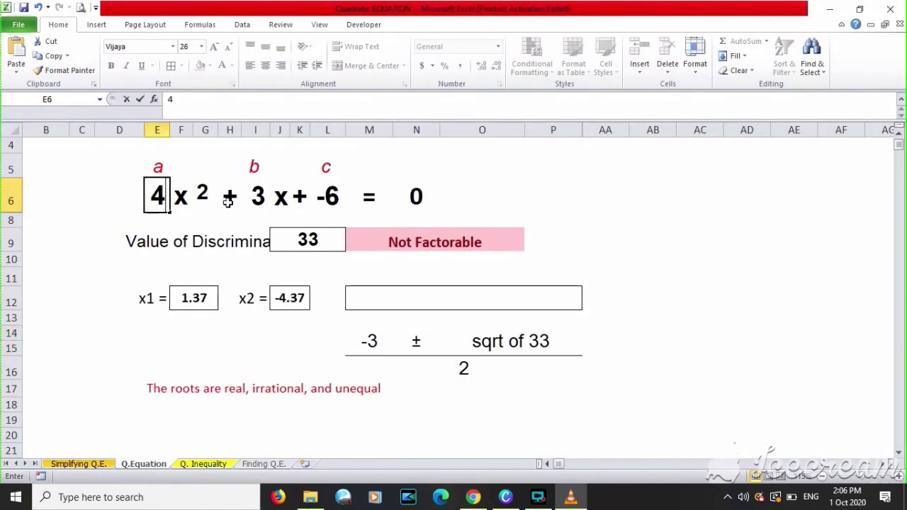
click(260, 204)
text(-)
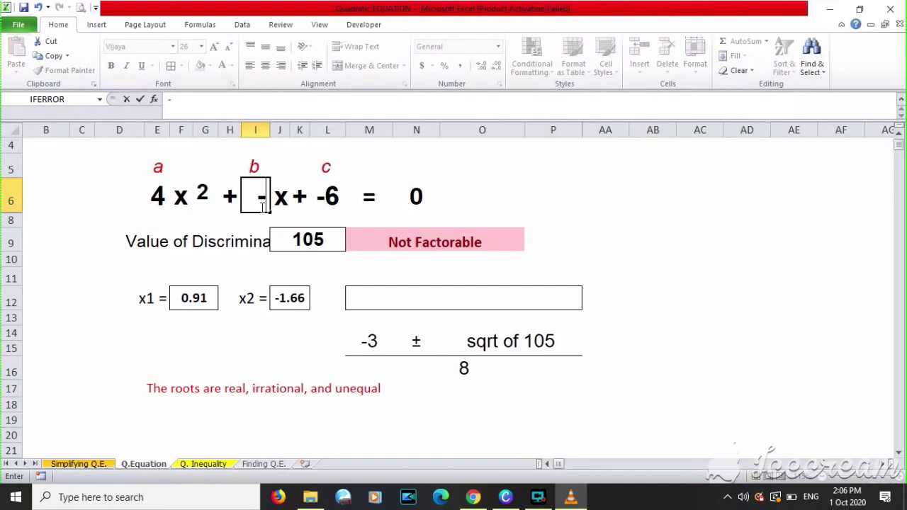
text(4)
key(Tab)
key(Tab)
key(Tab)
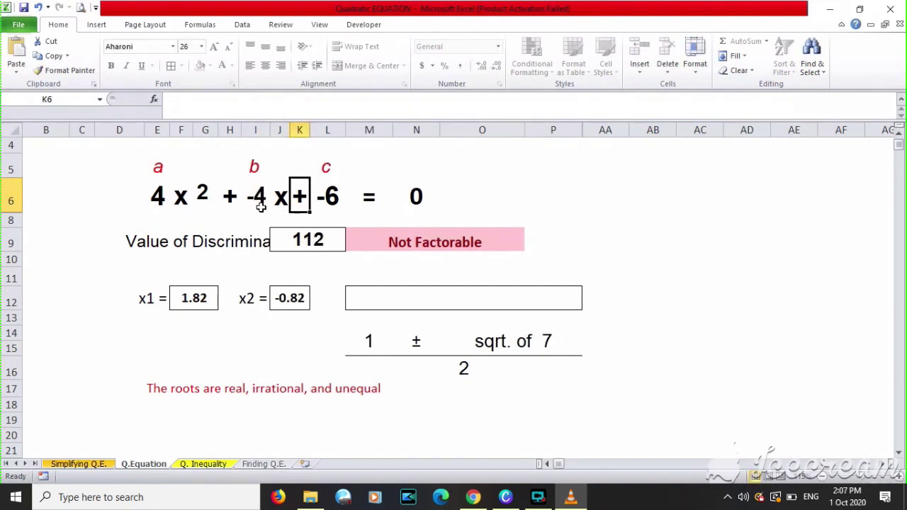
text(-15)
key(Tab)
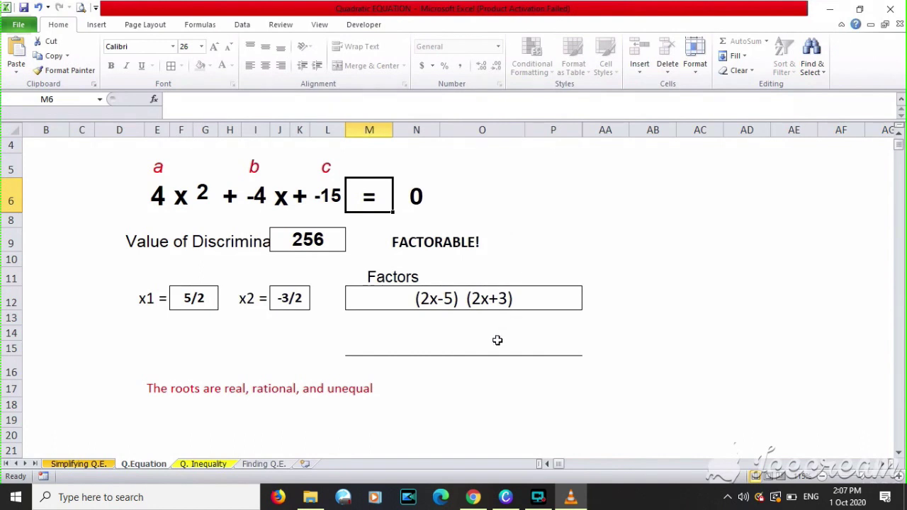
Review the roots 5/2 and −3/2 and the factors (2x-5)(2x+3)
click(209, 299)
click(296, 301)
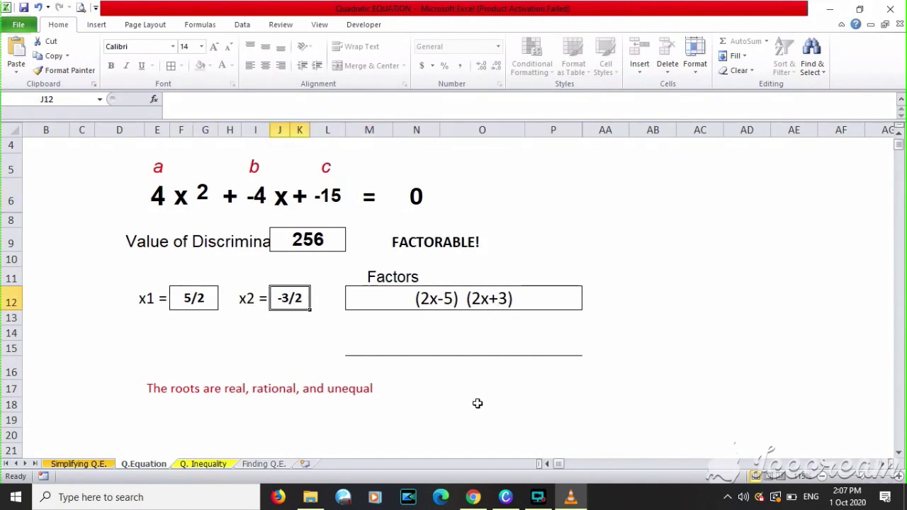
click(442, 303)
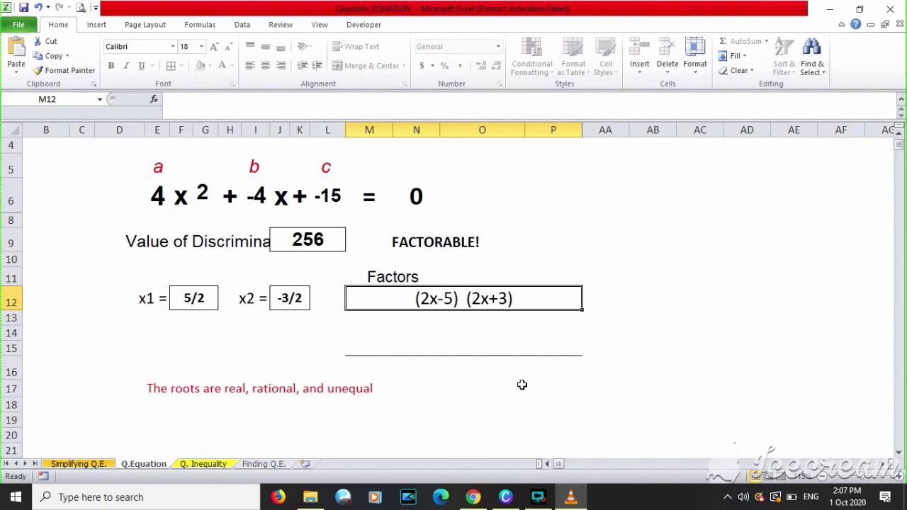
click(264, 199)
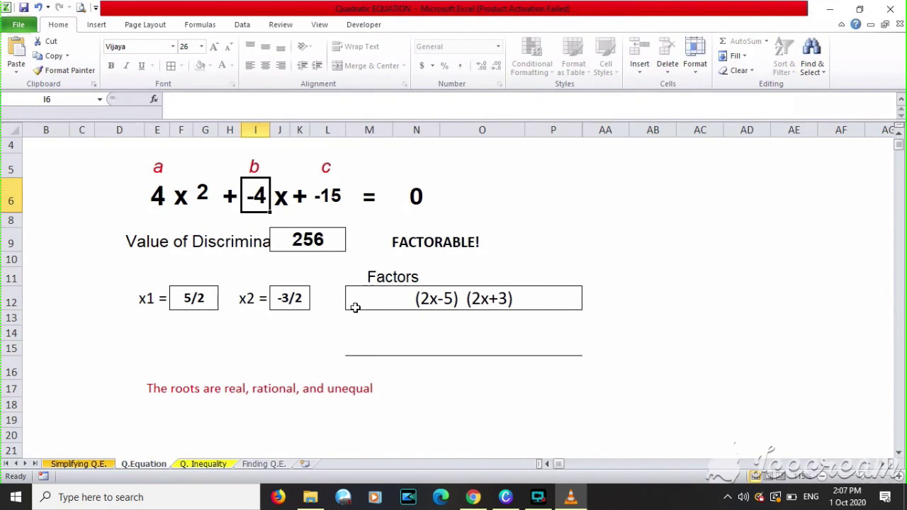
Change b to -68 and c to 145, giving 4x² − 68x + 145 = 0
text(-)
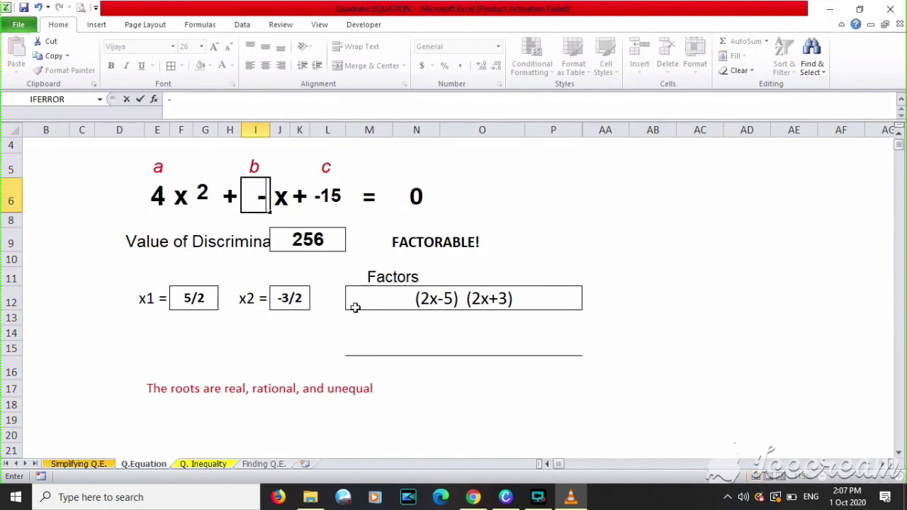
text(68)
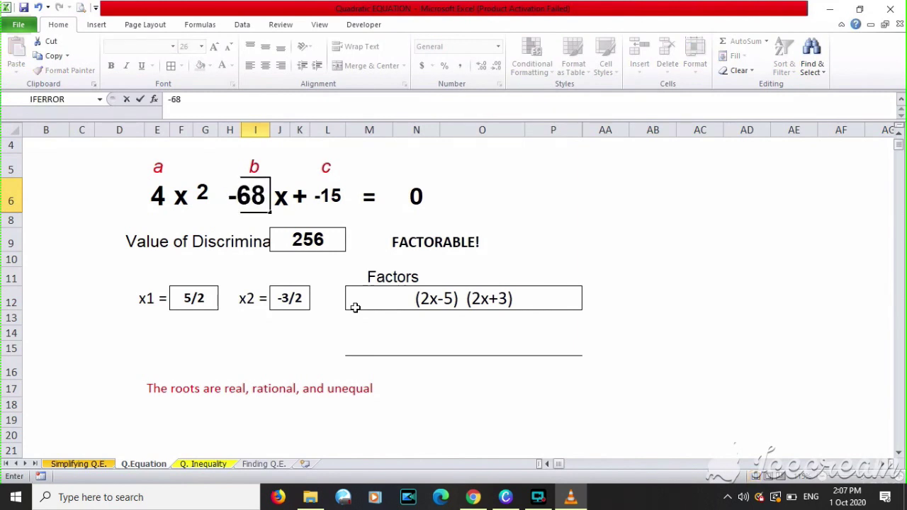
key(Tab)
key(Tab)
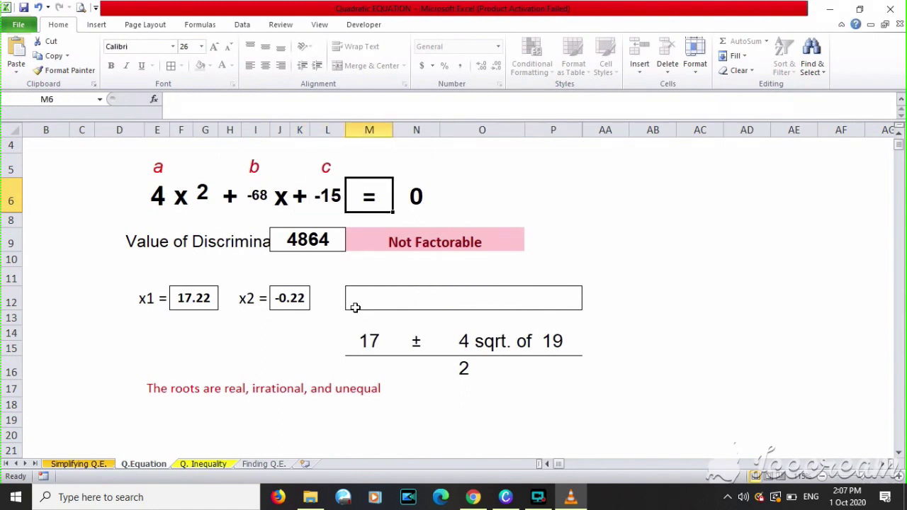
key(Left)
text(145)
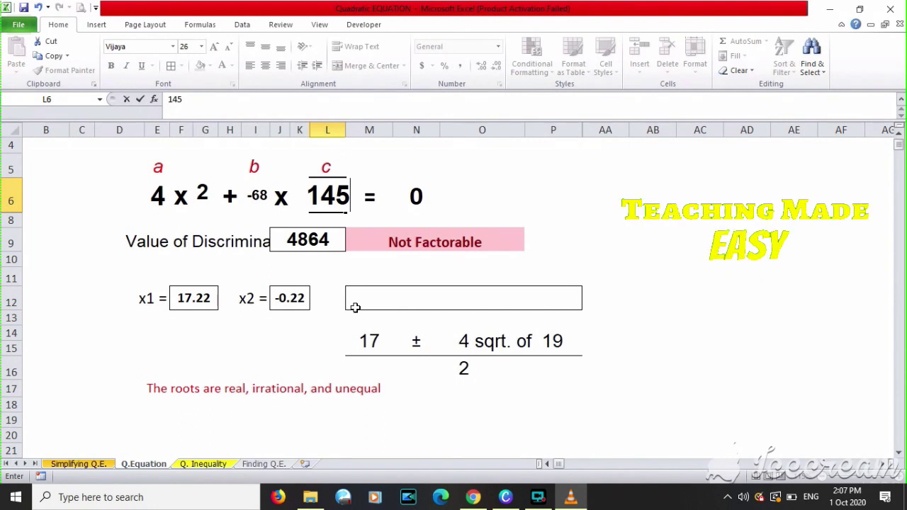
key(Tab)
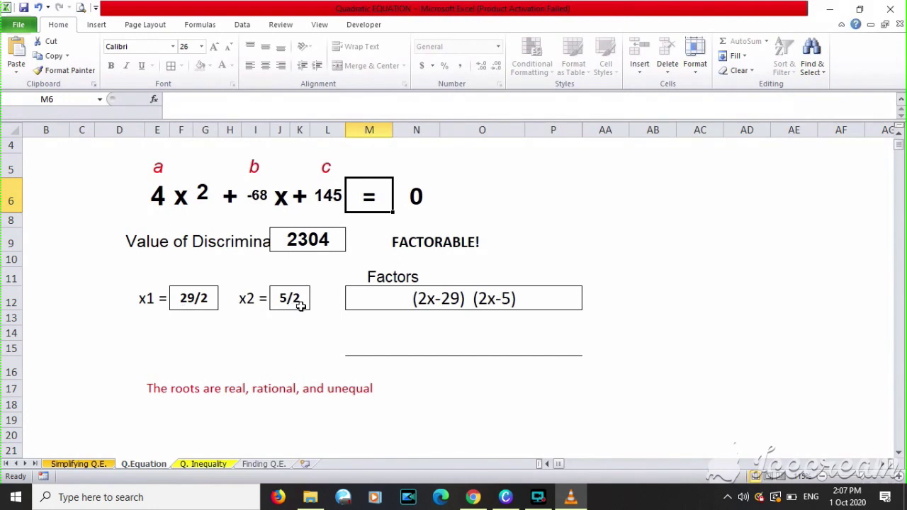
Check the discriminant 2304, glance at the practice-equation slide, and return to the workbook
click(369, 338)
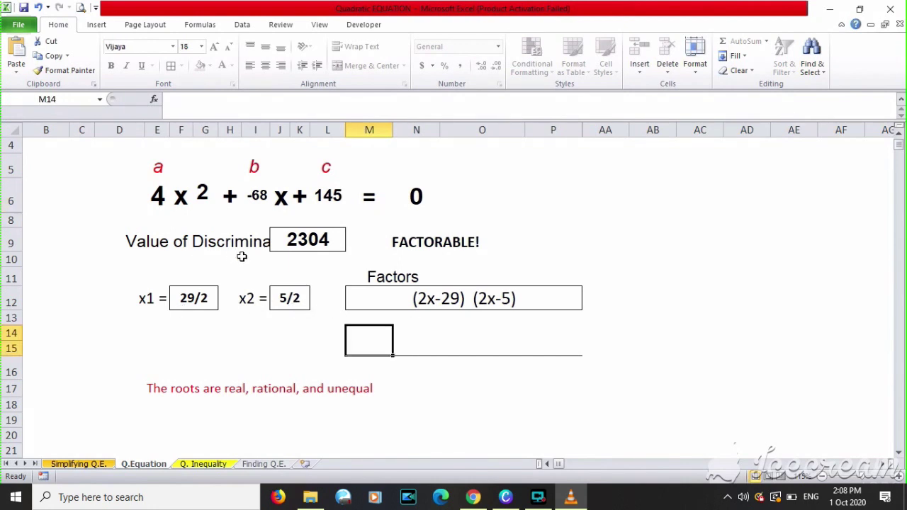
click(294, 243)
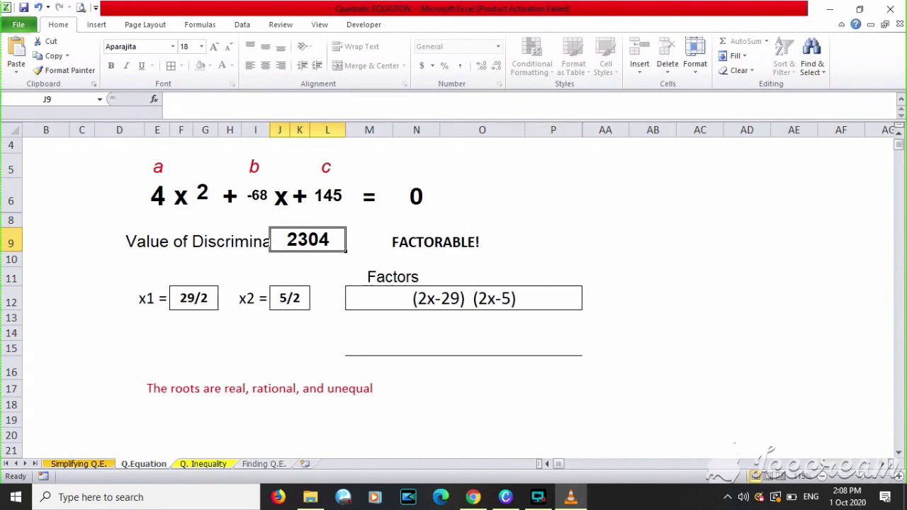
key(alt+Tab)
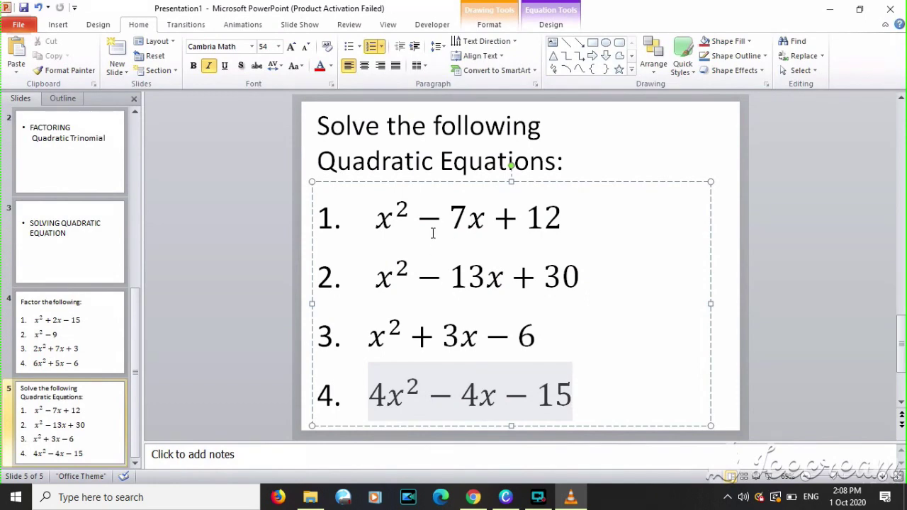
mouse_move(408, 497)
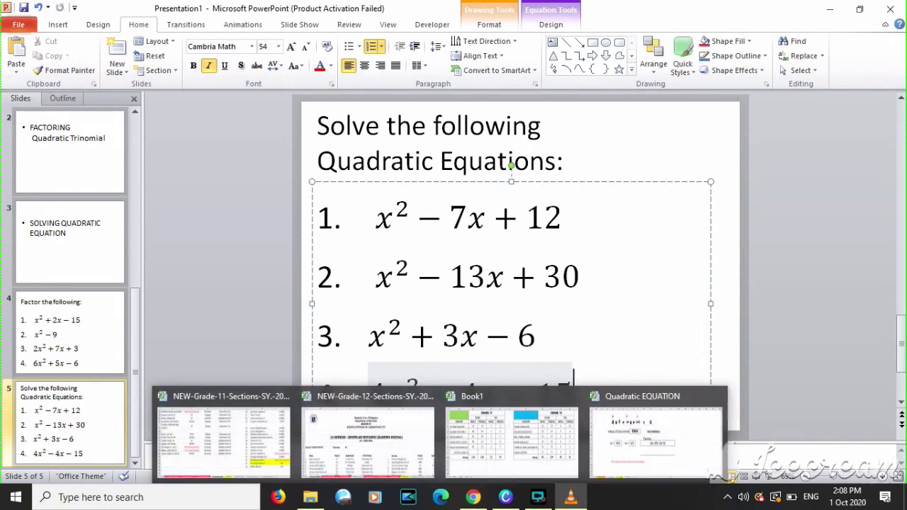
click(625, 447)
click(161, 200)
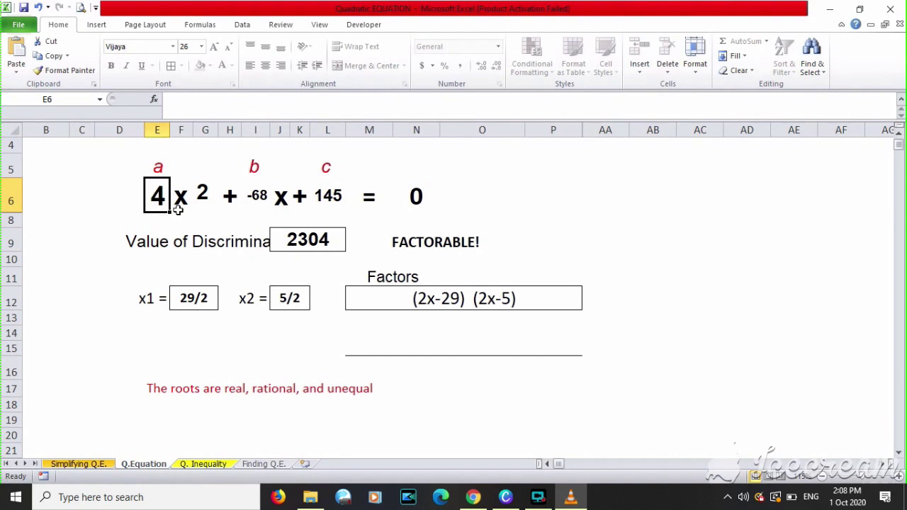
Clear coefficient a and try b = -7 with c = 12, then c = -12
key(Delete)
click(261, 204)
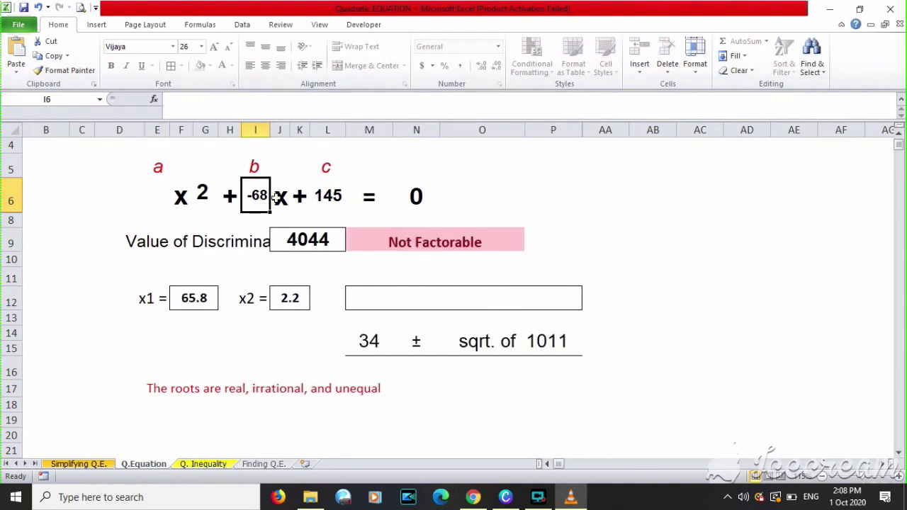
text(-7)
key(Tab)
key(Tab)
key(Tab)
text(12)
key(Tab)
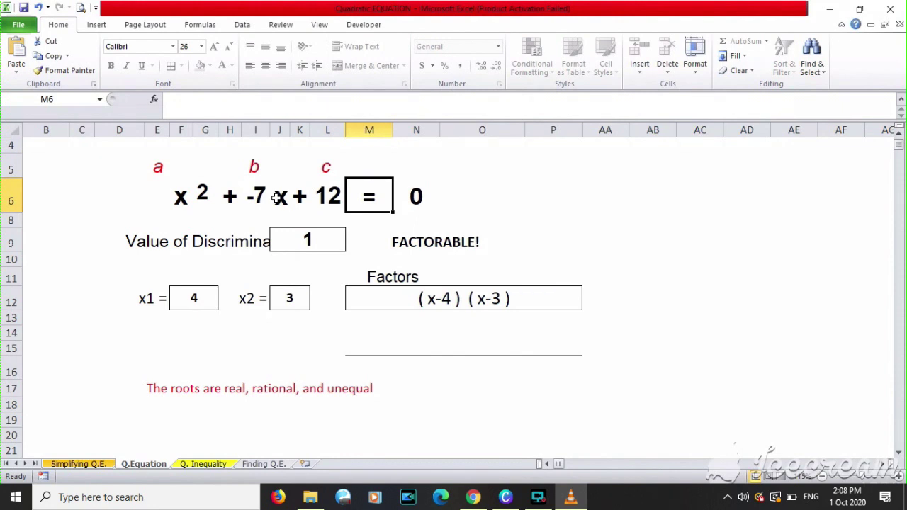
key(Left)
text(-12)
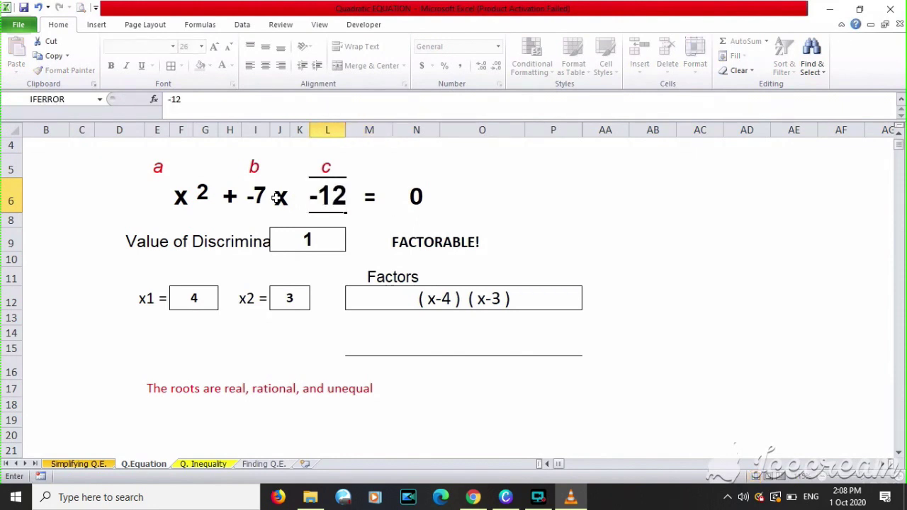
key(Tab)
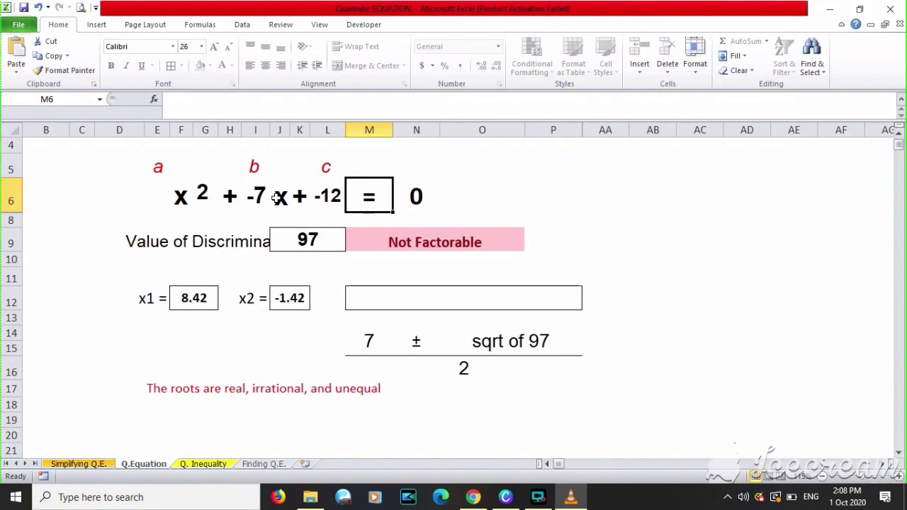
Enter a = 2, b = 4 and c = -40 to solve 2x² + 4x − 40 = 0
key(Left)
key(Left)
key(Left)
key(Left)
key(Left)
key(Left)
key(Left)
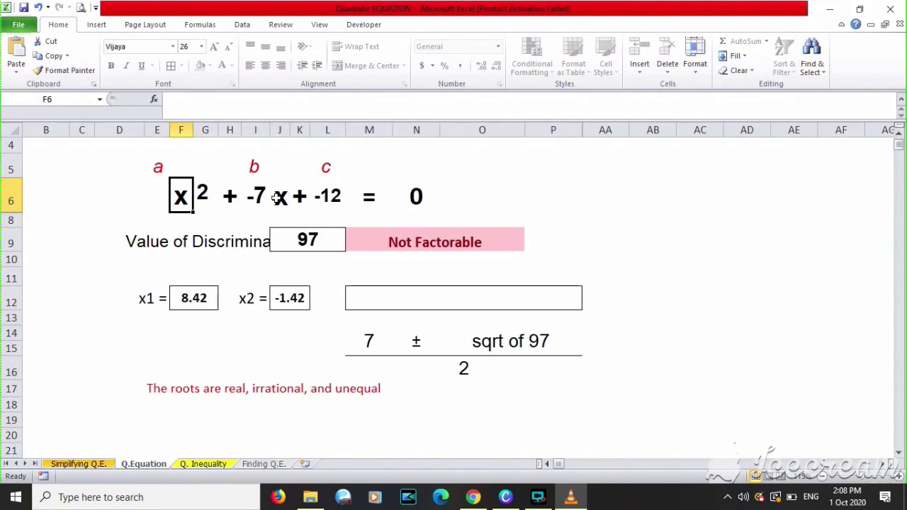
key(Left)
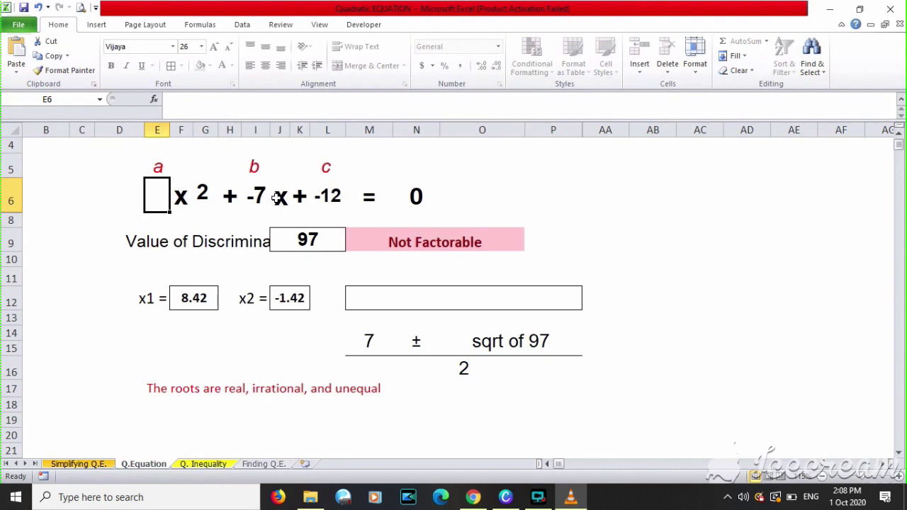
text(2)
key(Right)
key(Right)
key(Right)
key(Right)
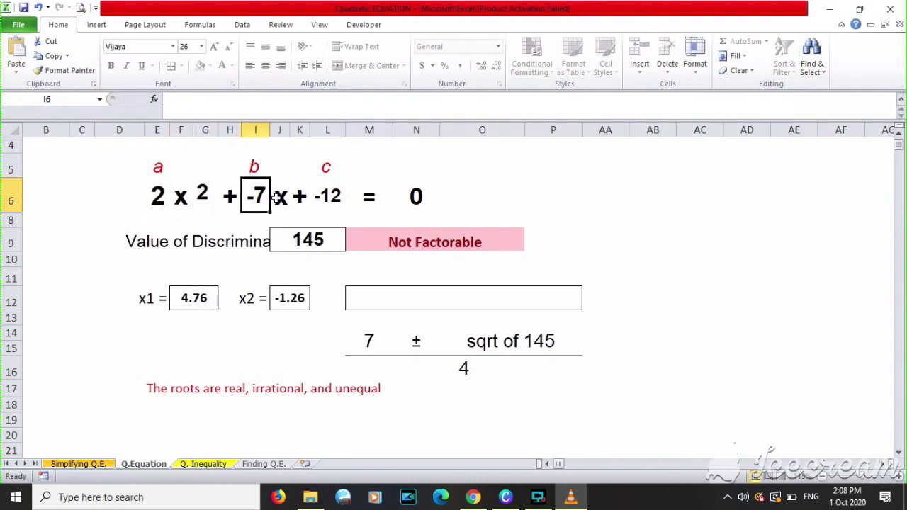
text(4)
key(Right)
key(Right)
key(Right)
text(-40)
key(Right)
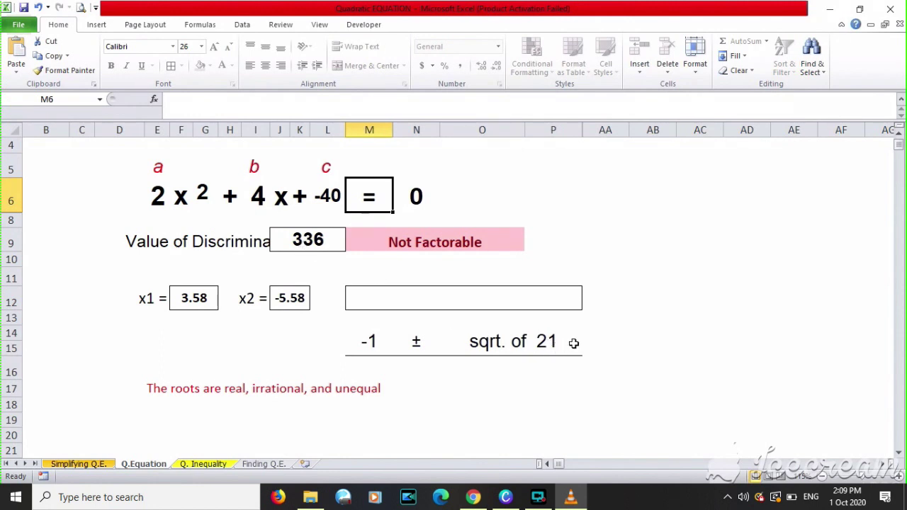
Highlight the root expression −1 ± √21 behind the irrational roots 3.58 and −5.58
click(377, 344)
drag(376, 343, 542, 346)
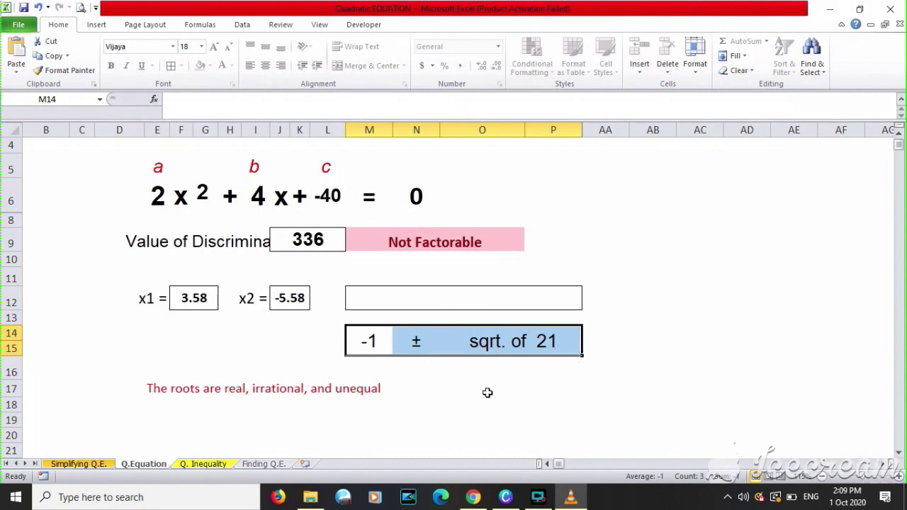
click(440, 372)
Change b to -3 and c to 50, making 2x² − 3x + 50 = 0
click(327, 204)
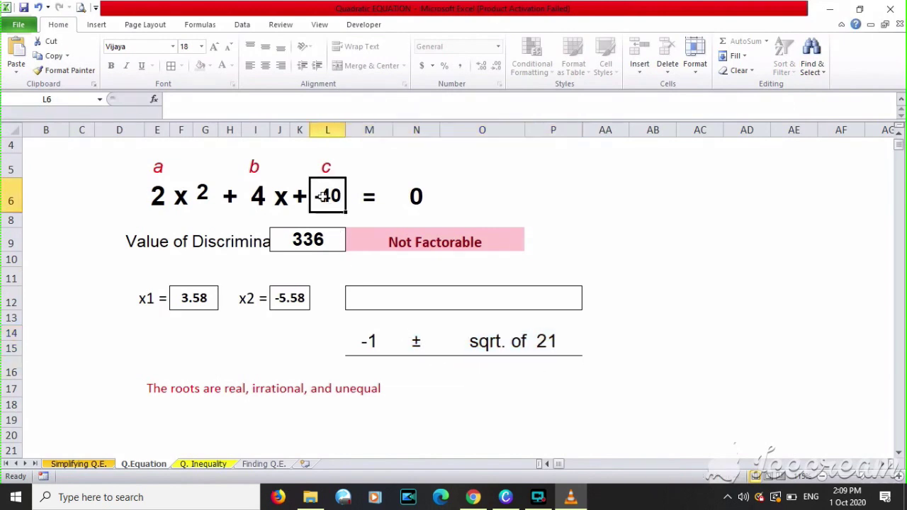
click(261, 201)
text(-)
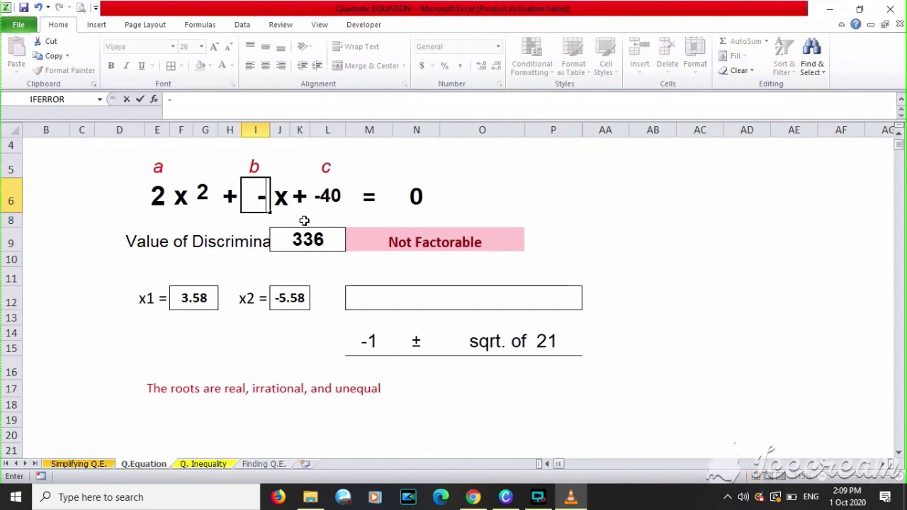
key(Right)
key(BackSpace)
key(BackSpace)
key(BackSpace)
text(-3)
key(Tab)
key(Tab)
key(Tab)
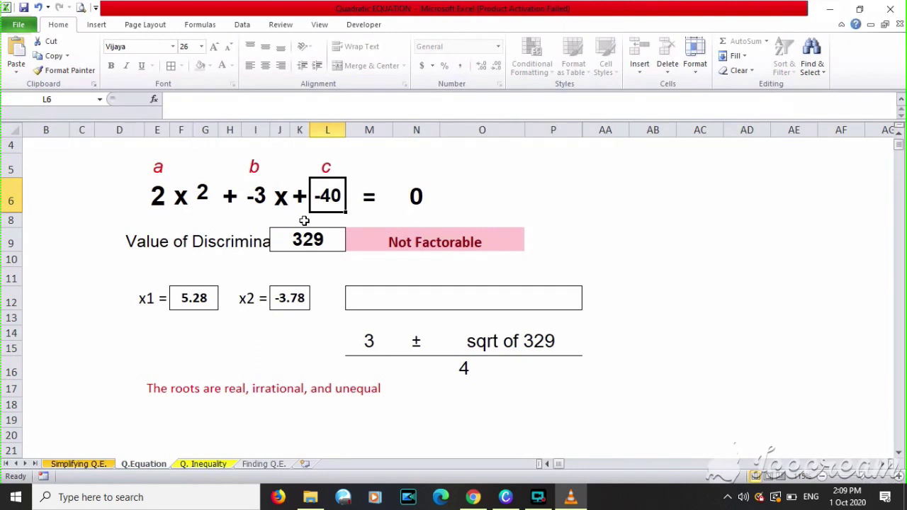
text(50)
key(Tab)
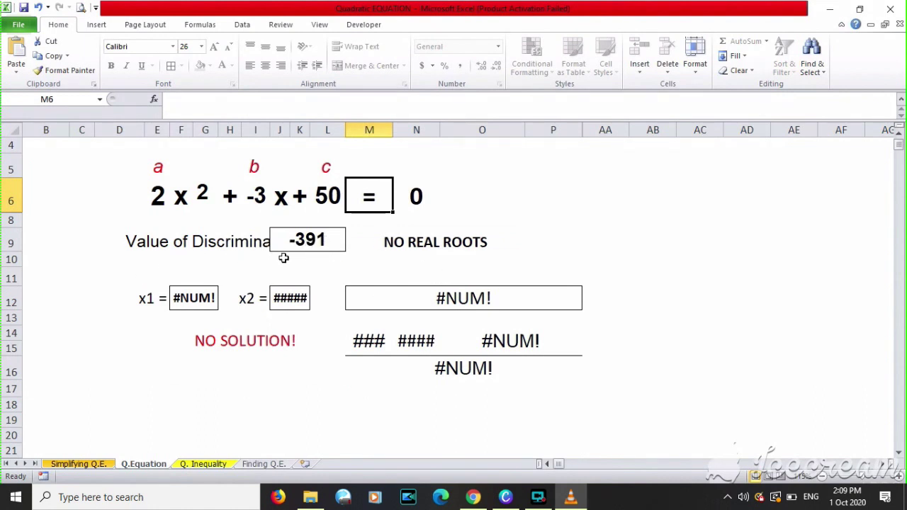
Review the NO SOLUTION! message and #NUM! roots, then switch to the Q. Inequality sheet
click(228, 346)
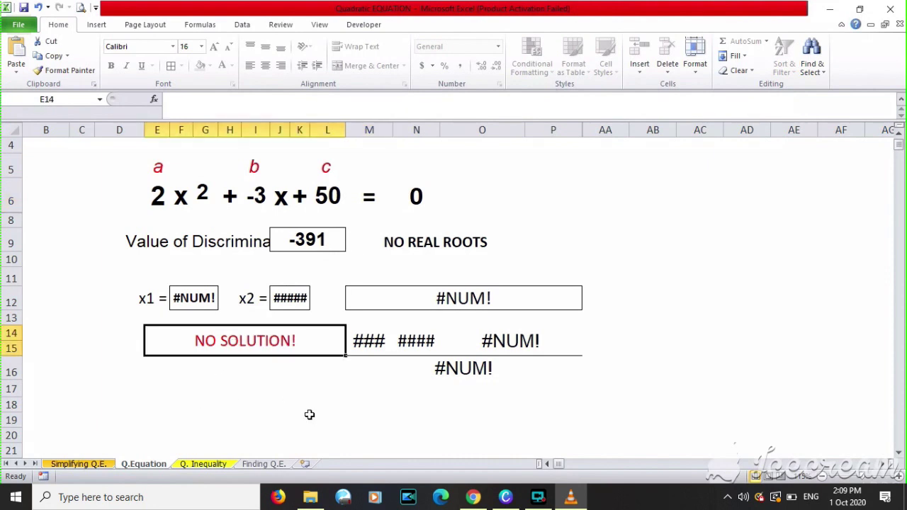
click(190, 301)
click(280, 296)
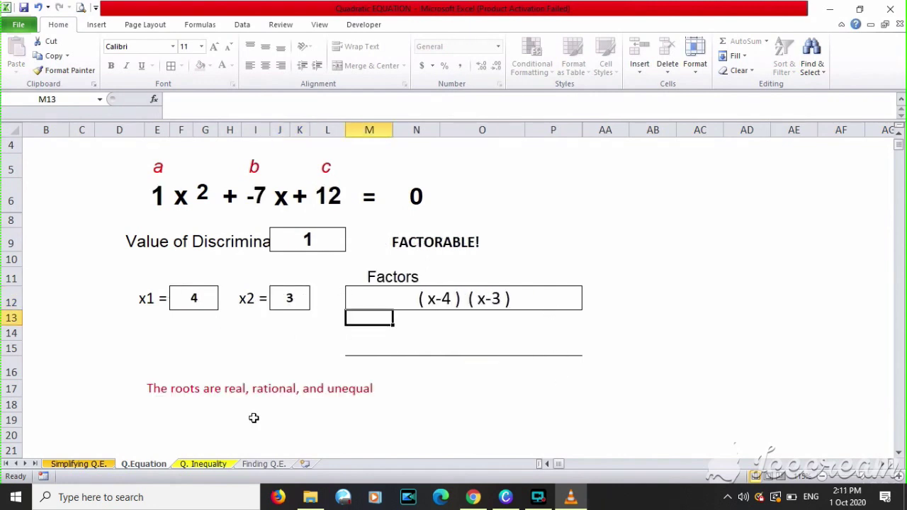
click(204, 465)
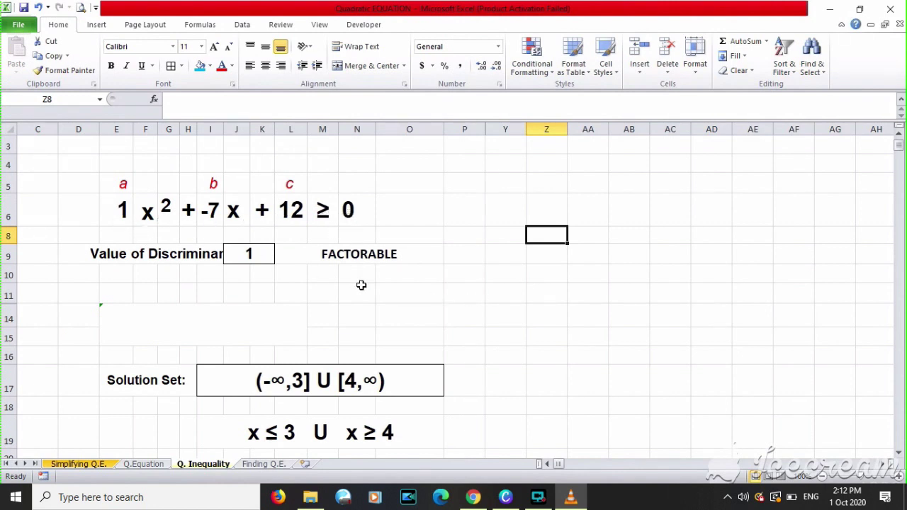
Inspect the discriminant formula and the formula producing x ≤ 3 U x ≥ 4
click(247, 254)
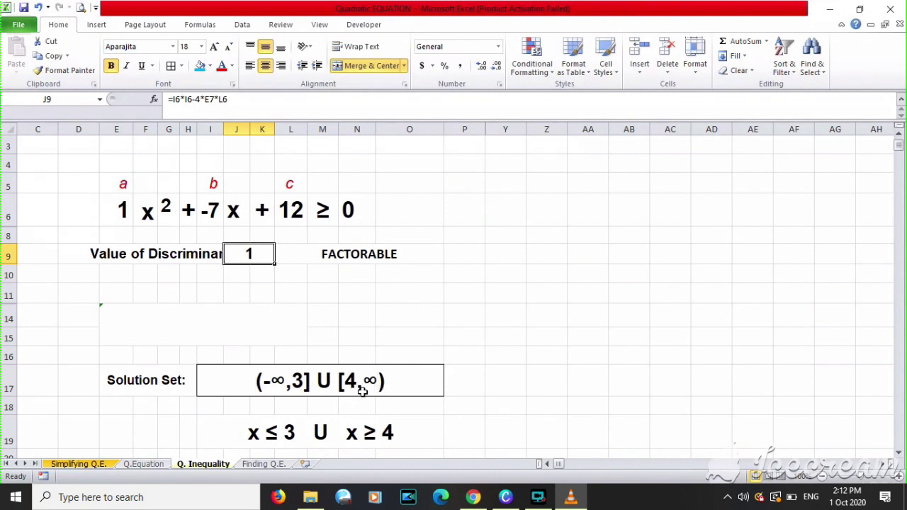
scroll(361, 385, down, 1)
click(279, 383)
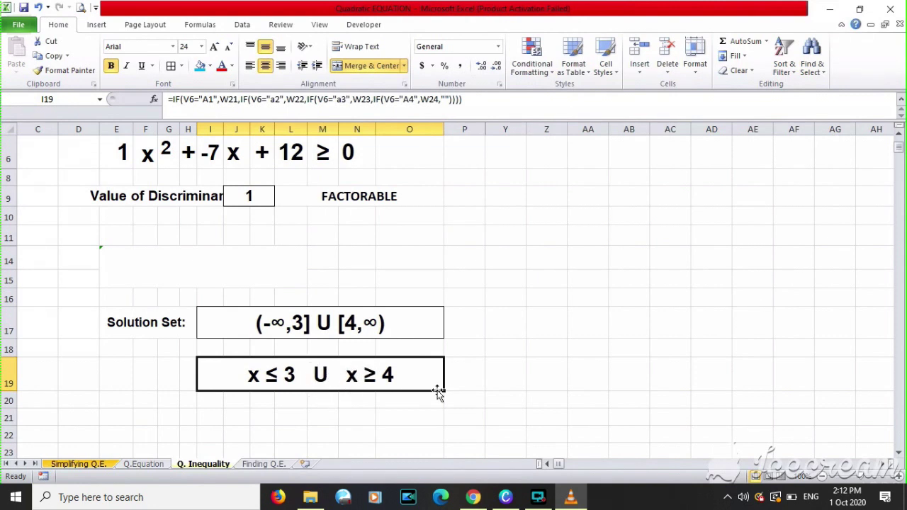
scroll(344, 312, up, 2)
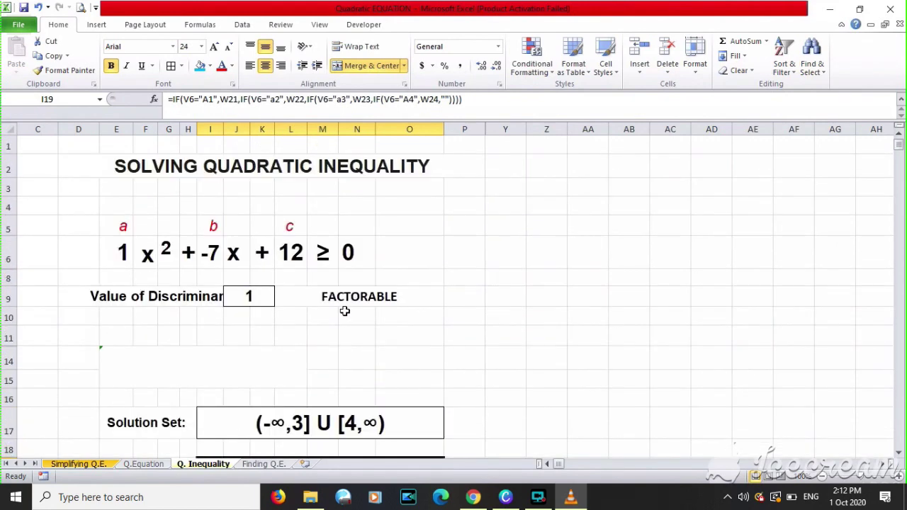
scroll(354, 336, down, 1)
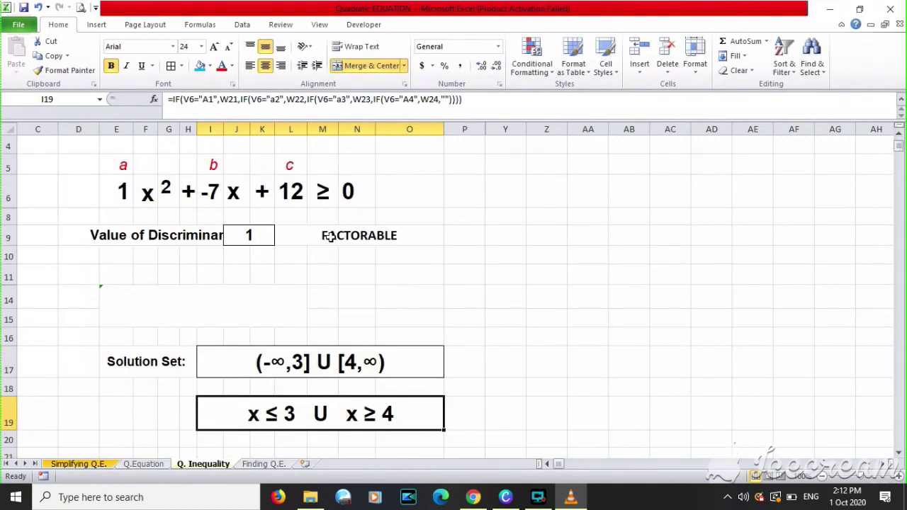
Switch the inequality sign to < and inspect the formulas giving 3 < x < 4
click(330, 202)
click(344, 202)
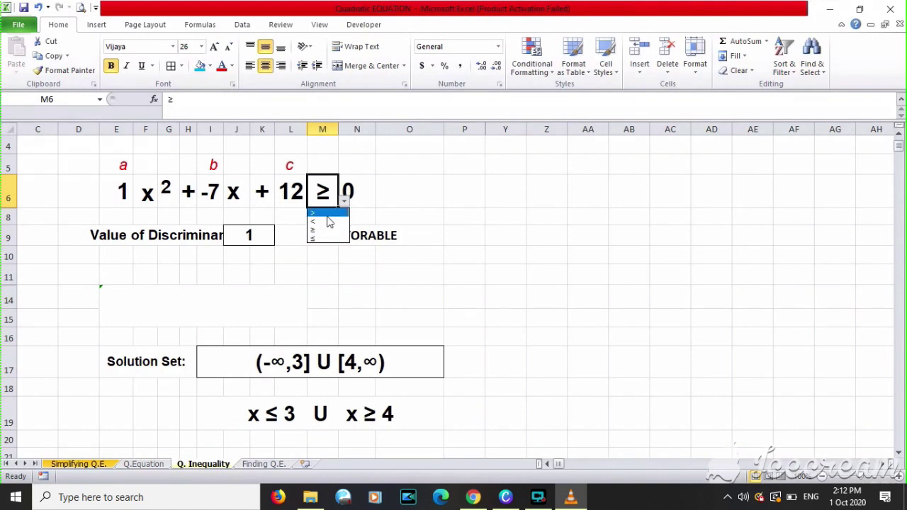
click(328, 221)
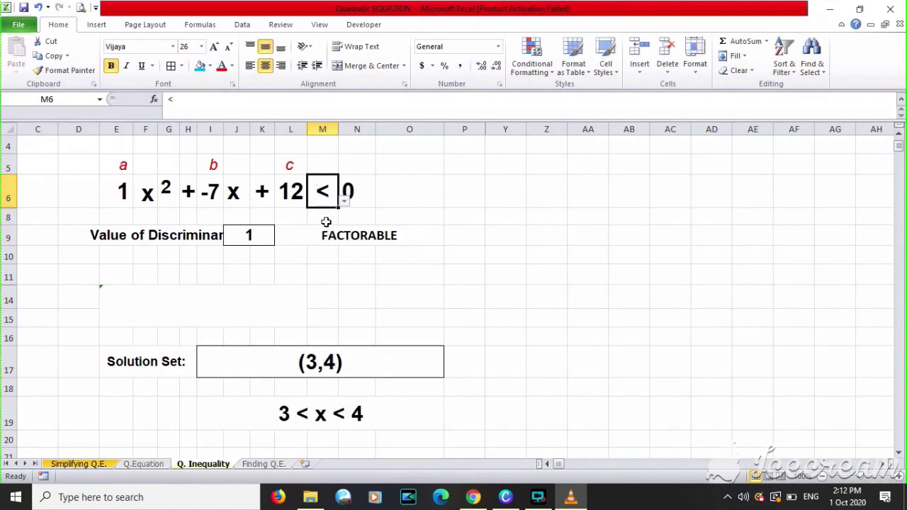
click(323, 369)
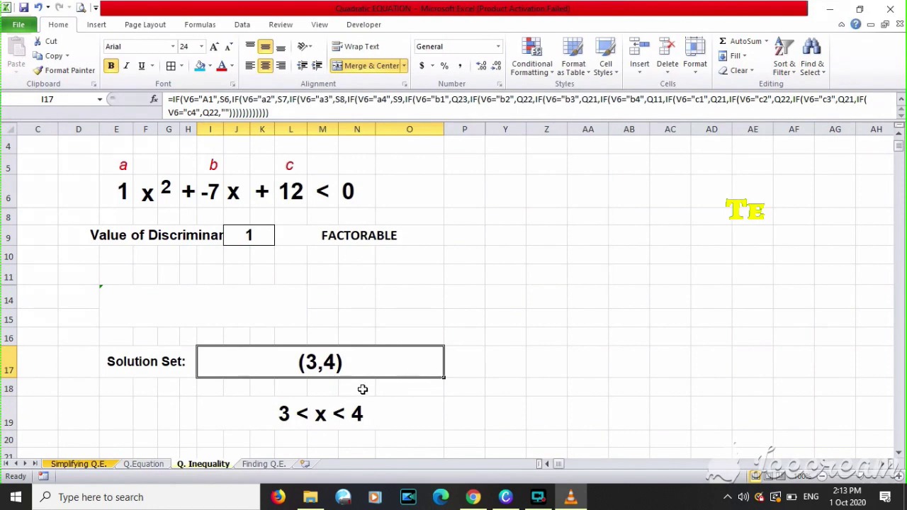
scroll(330, 401, down, 1)
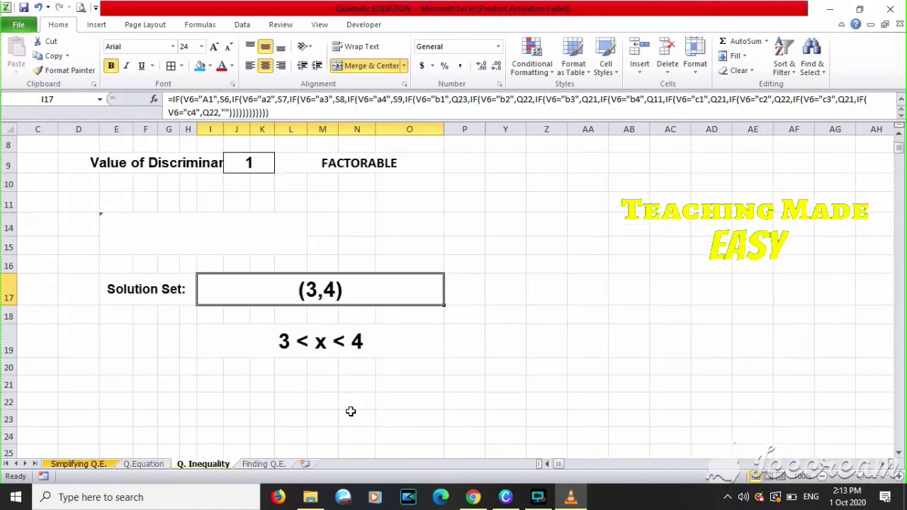
click(330, 347)
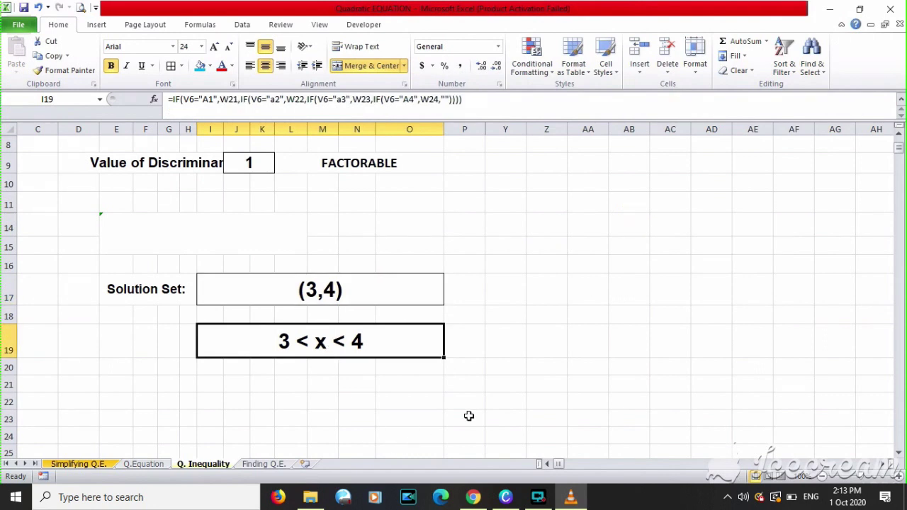
scroll(387, 409, up, 1)
Try > and then ≤ (giving [3,4]), then switch to the Finding Q.F. sheet
click(336, 178)
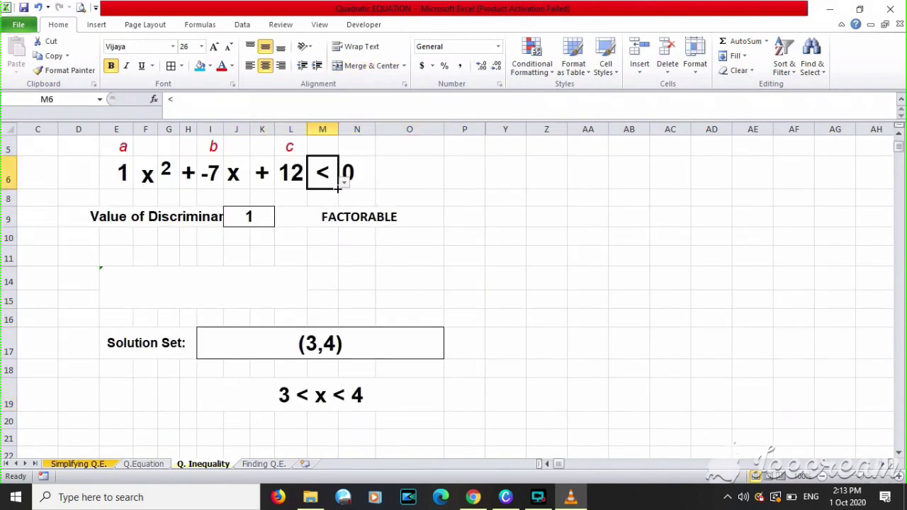
click(344, 183)
click(337, 194)
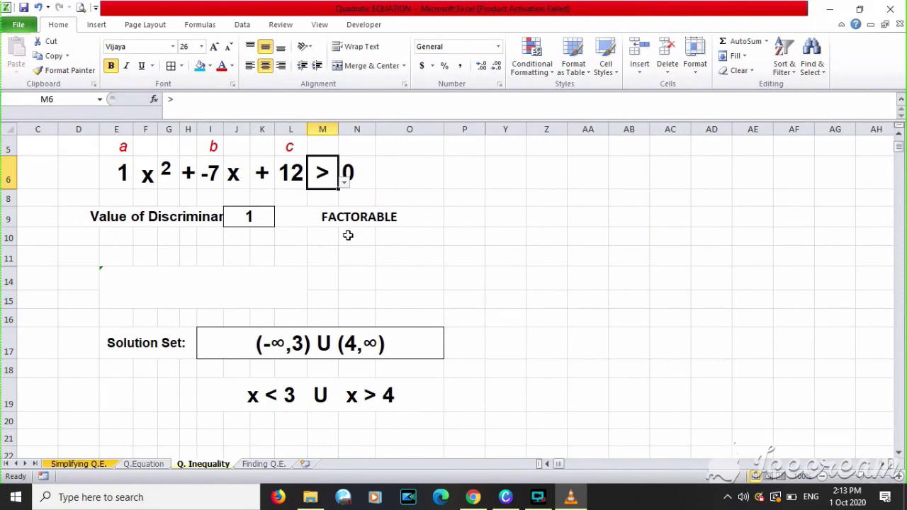
click(343, 184)
click(328, 220)
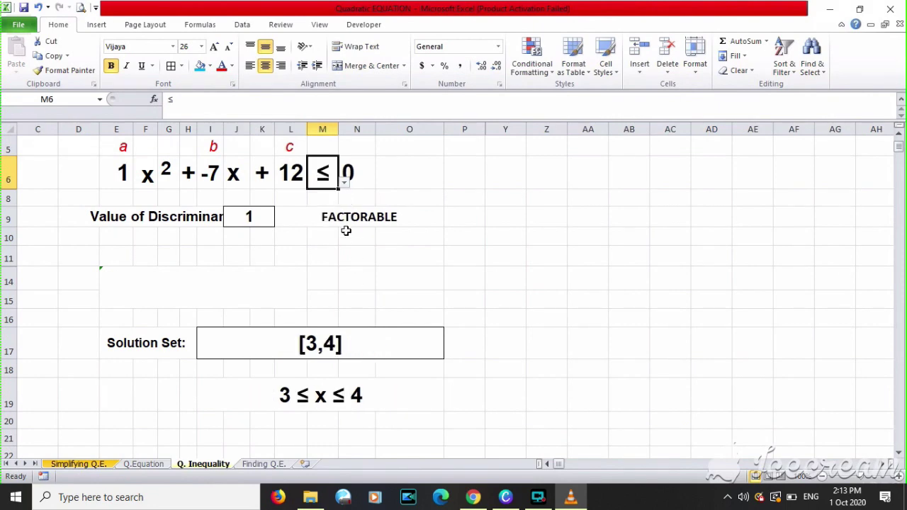
scroll(481, 355, up, 1)
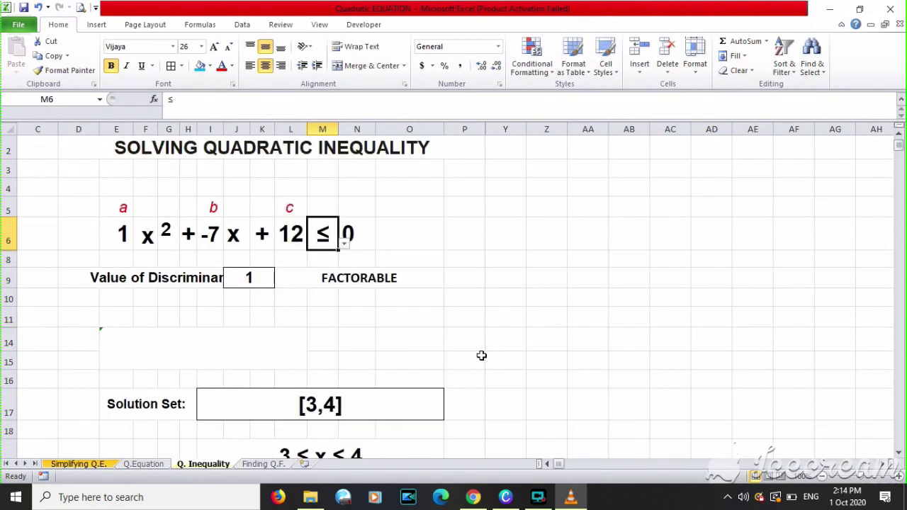
click(263, 464)
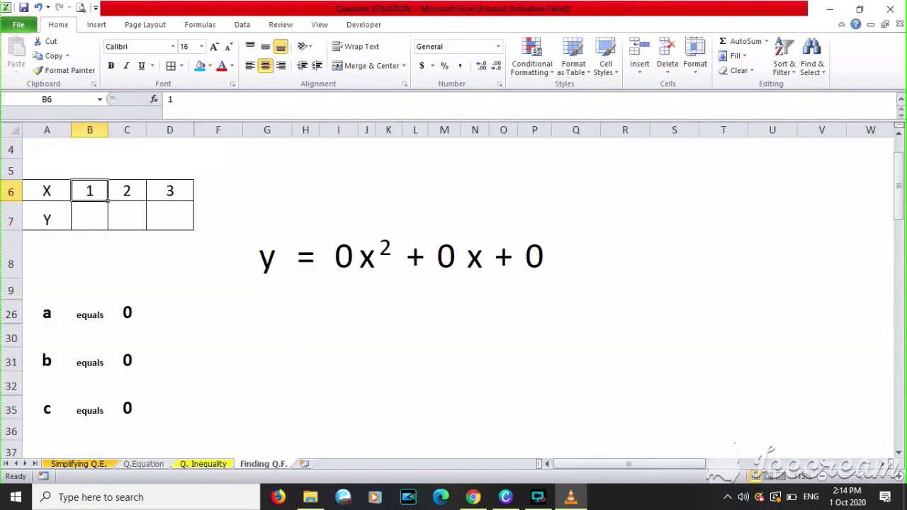
key(alt+Tab)
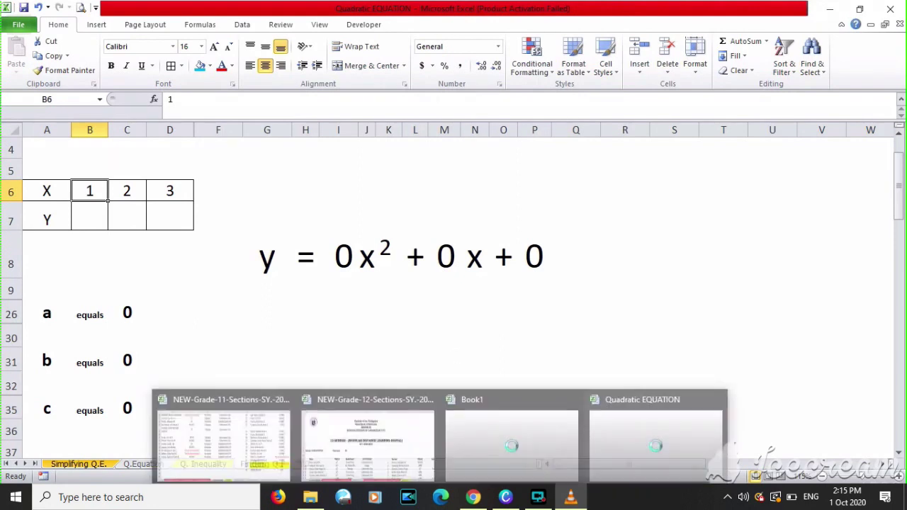
key(alt+Tab)
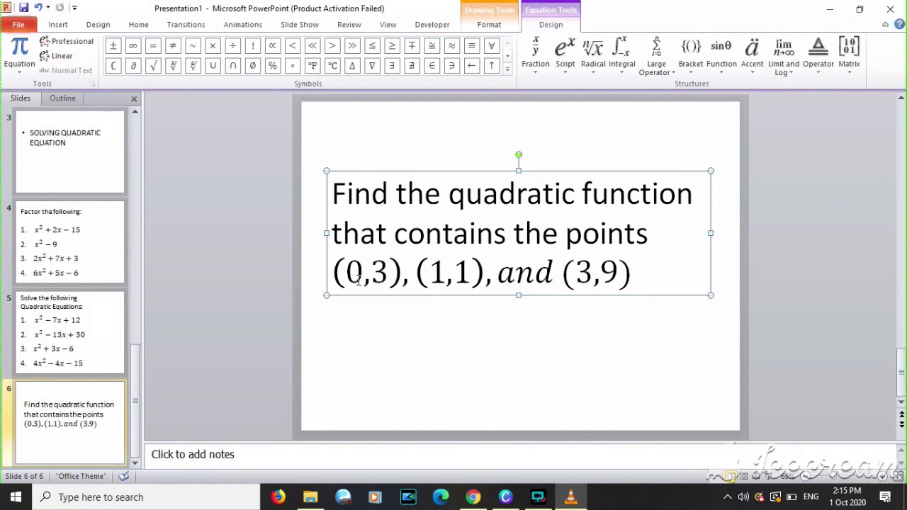
Return to the workbook and enter the first point x = 0, y = 3
mouse_move(441, 497)
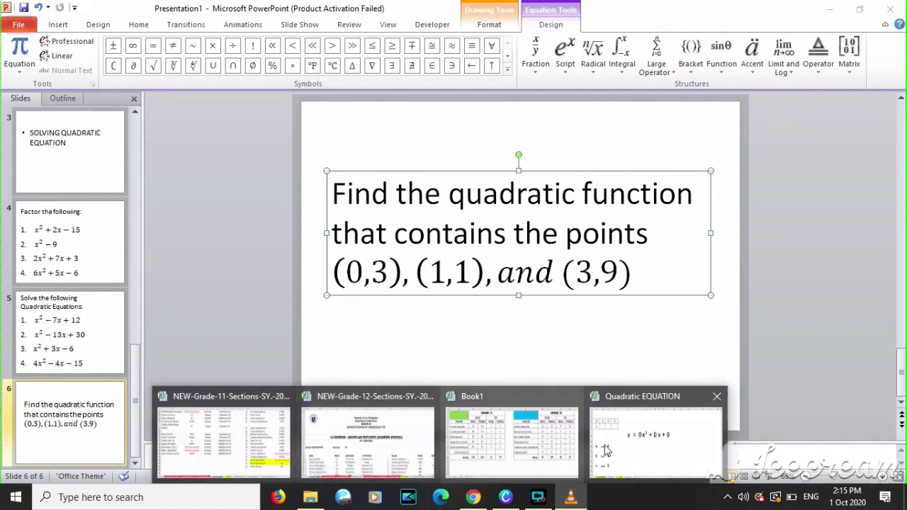
click(589, 447)
text(0)
key(Return)
text(3)
key(Up)
key(Right)
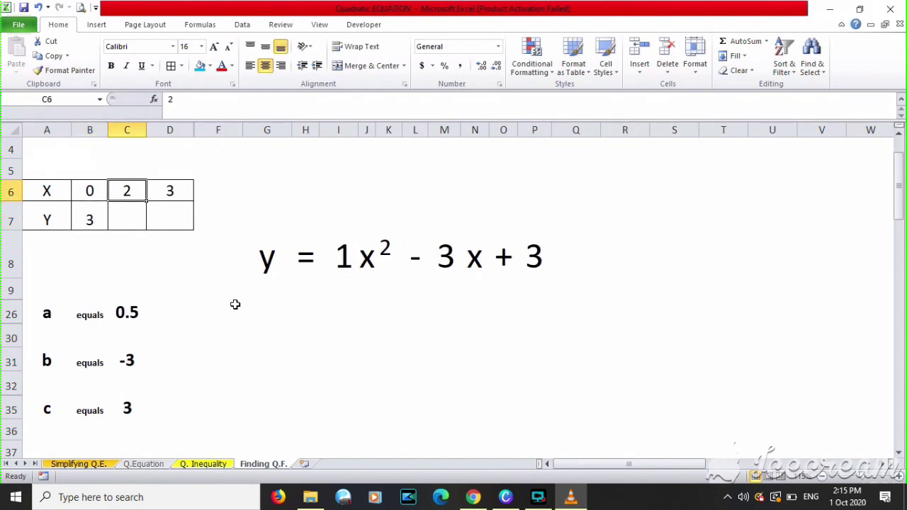
Check the given points on the problem slide and return to the workbook
click(570, 496)
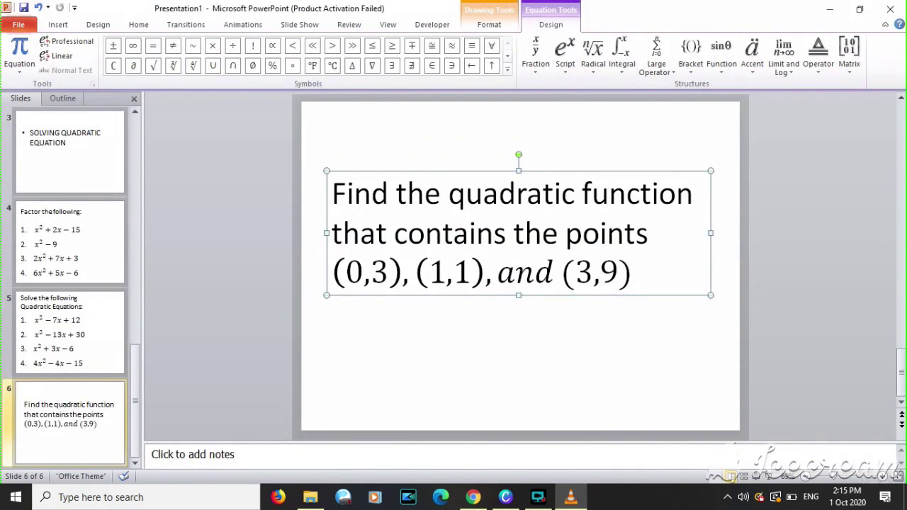
click(538, 497)
click(744, 419)
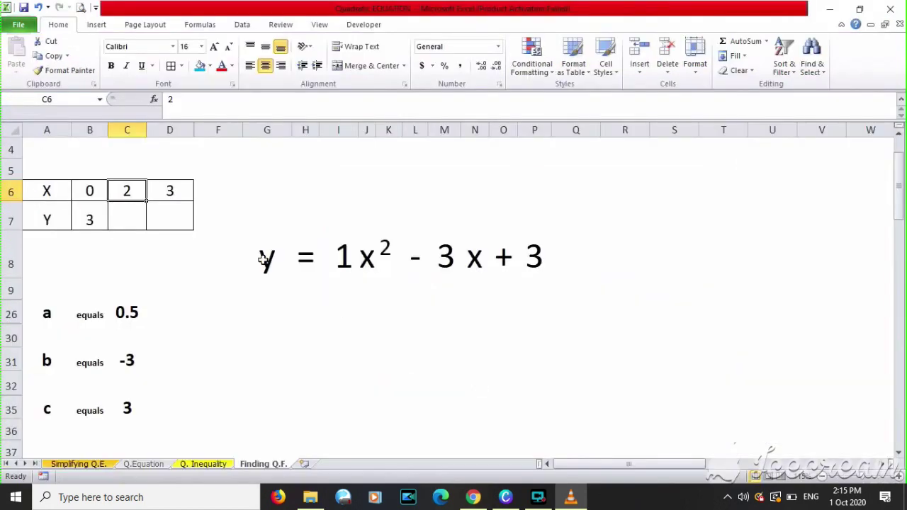
Enter point (1, 1) and y-value 9 for x = 3 in the X–Y table
text(1)
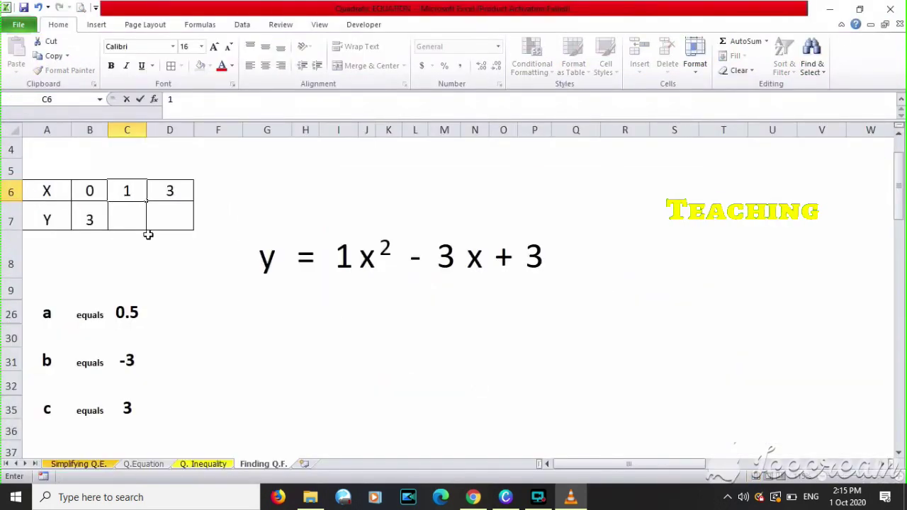
key(Return)
text(1)
key(Tab)
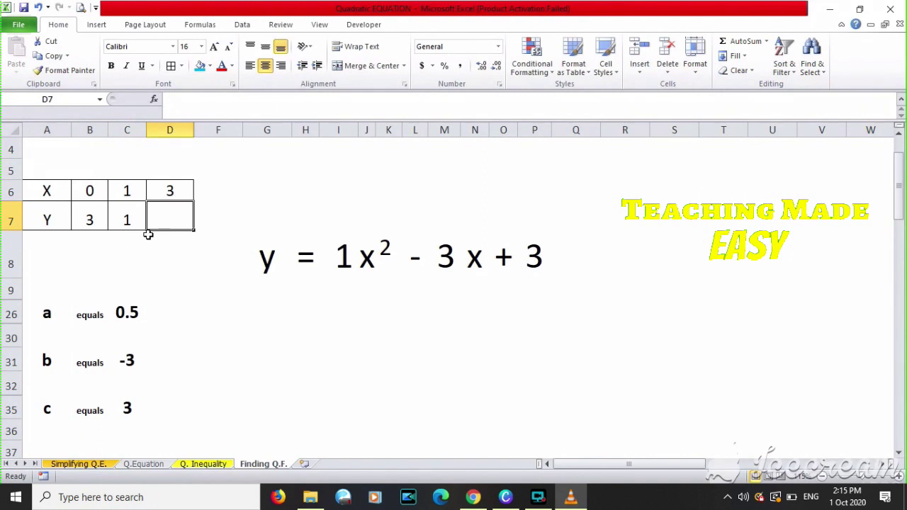
key(Up)
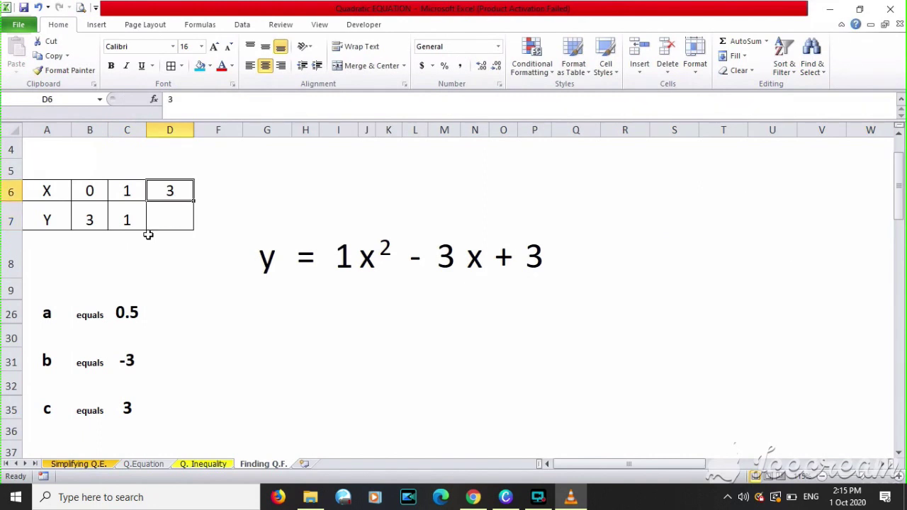
key(Down)
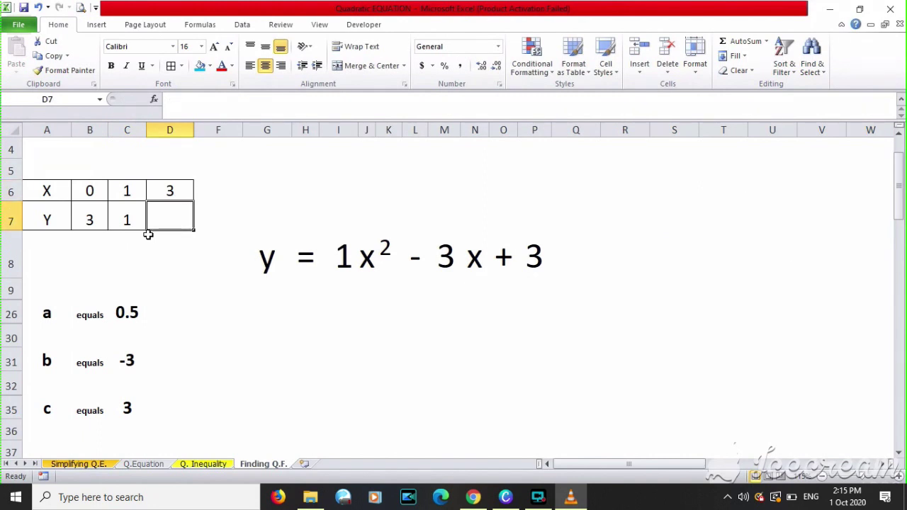
text(9)
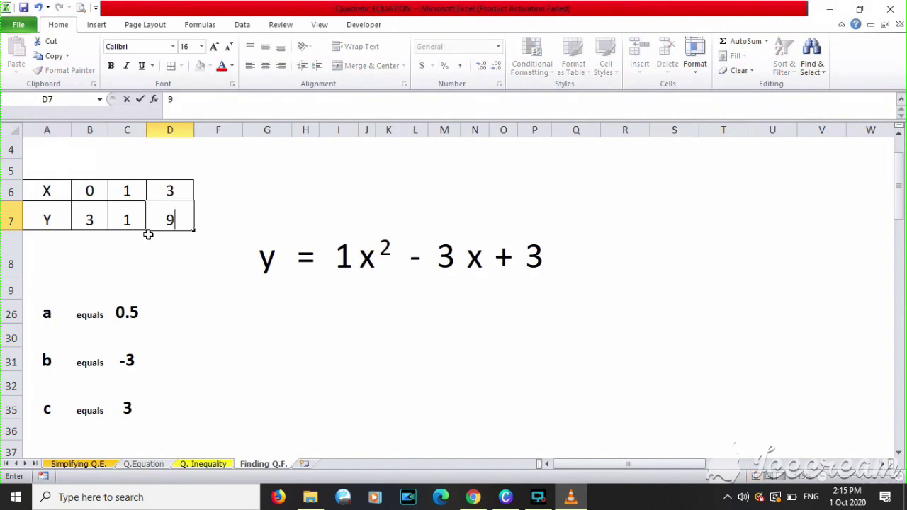
key(Tab)
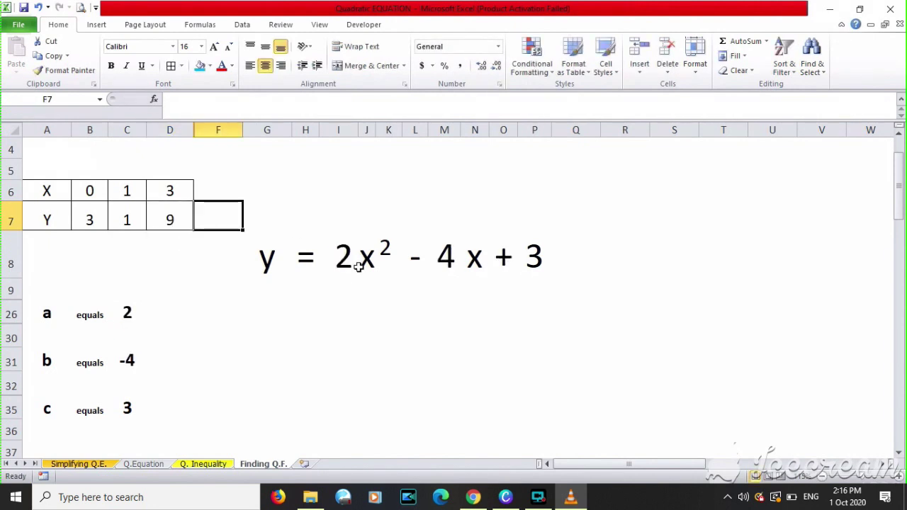
Highlight the resulting equation y = 2x² − 4x + 3 and coefficients a = 2, b = -4, c = 3
drag(277, 270, 535, 260)
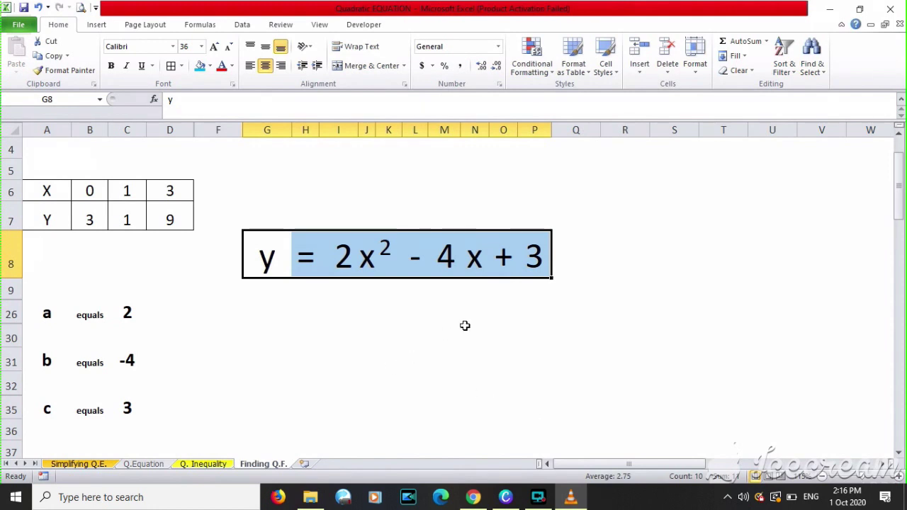
click(545, 314)
click(127, 313)
drag(127, 312, 141, 403)
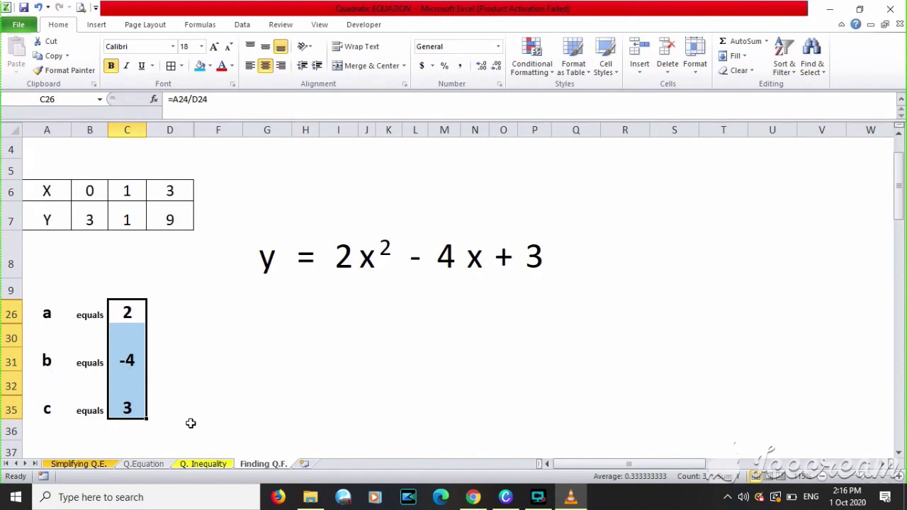
click(311, 358)
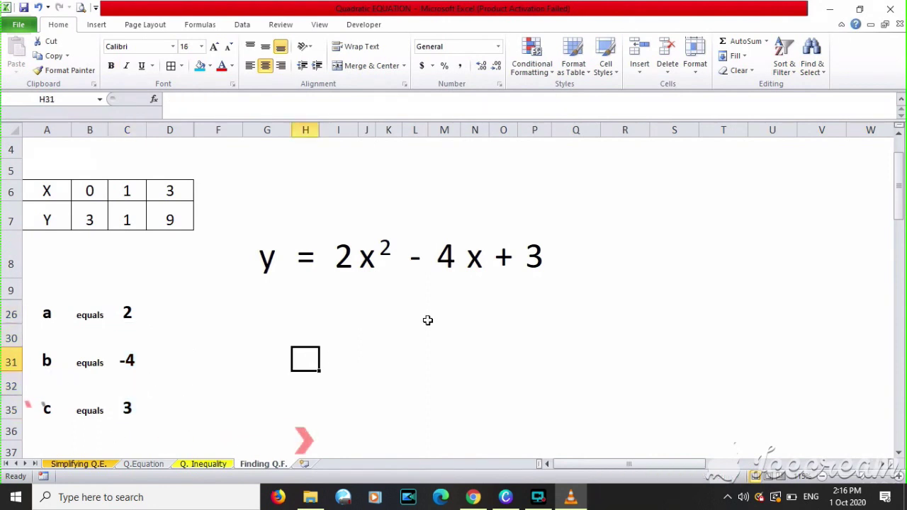